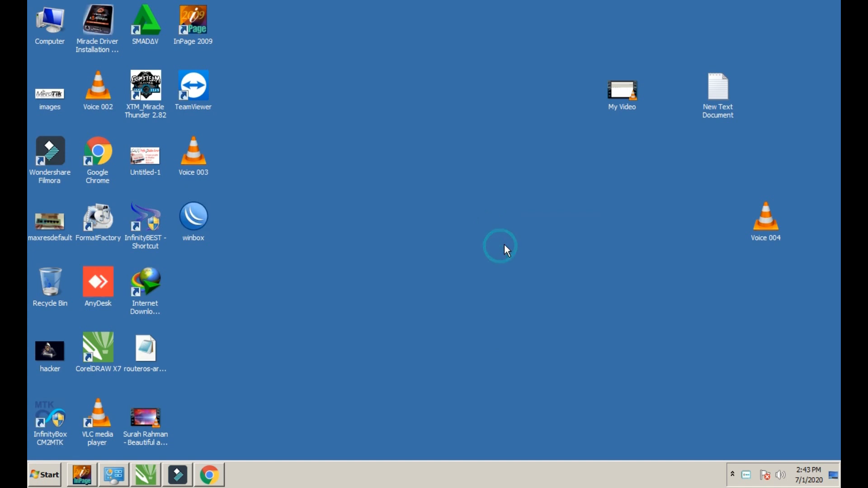
Launch WinBox, connect to the router at 192.168.0.1 with the admin login, and maximize the session window.
double_click(189, 218)
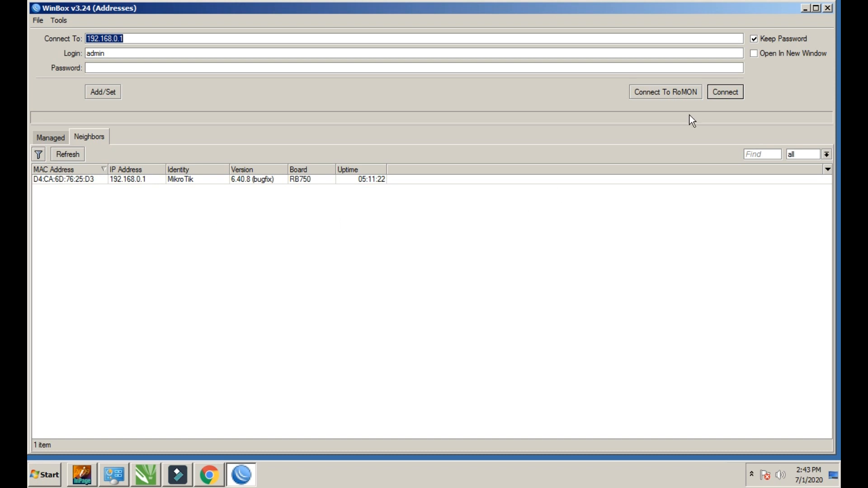
left_click(714, 96)
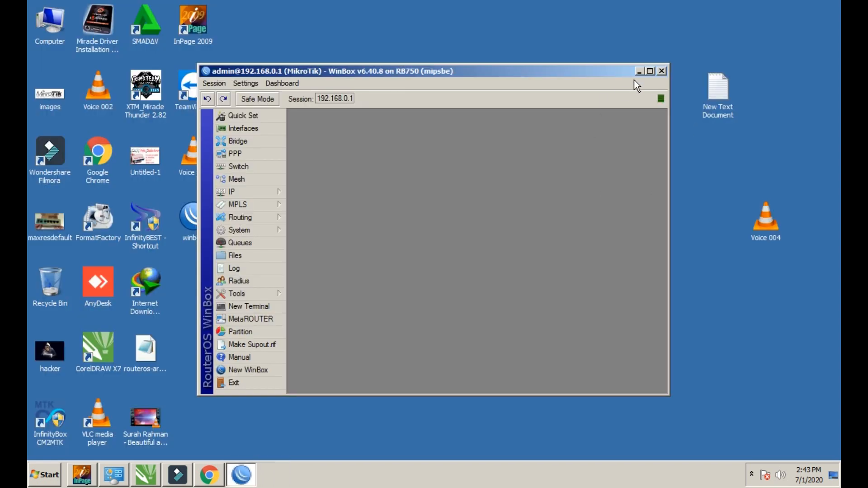
left_click(650, 70)
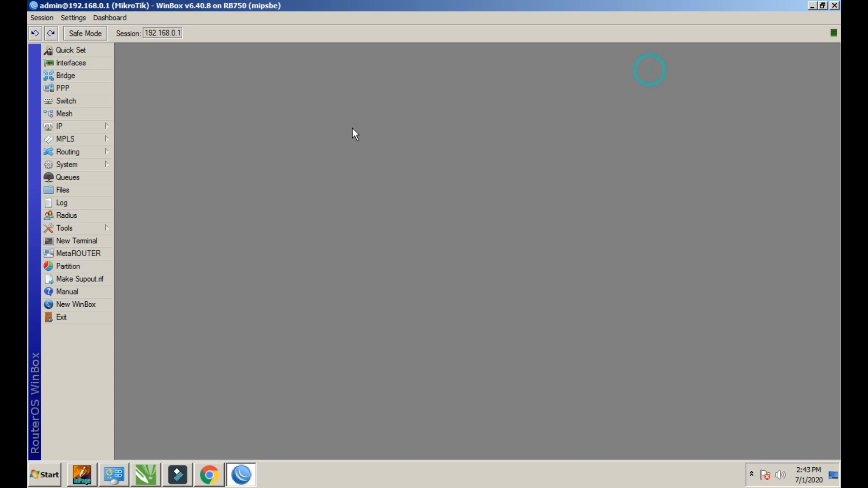
Open the IP Hotspot settings at full size and review the hotspot users and user profiles.
left_click(69, 126)
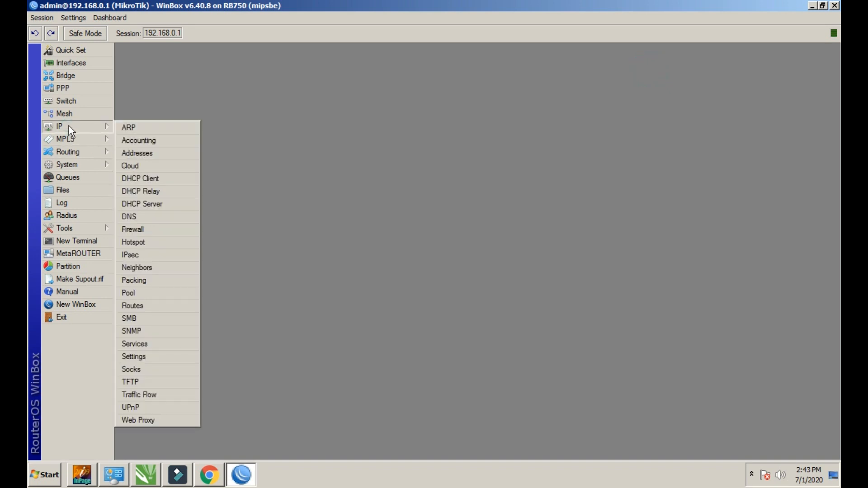
left_click(138, 246)
left_click(352, 156)
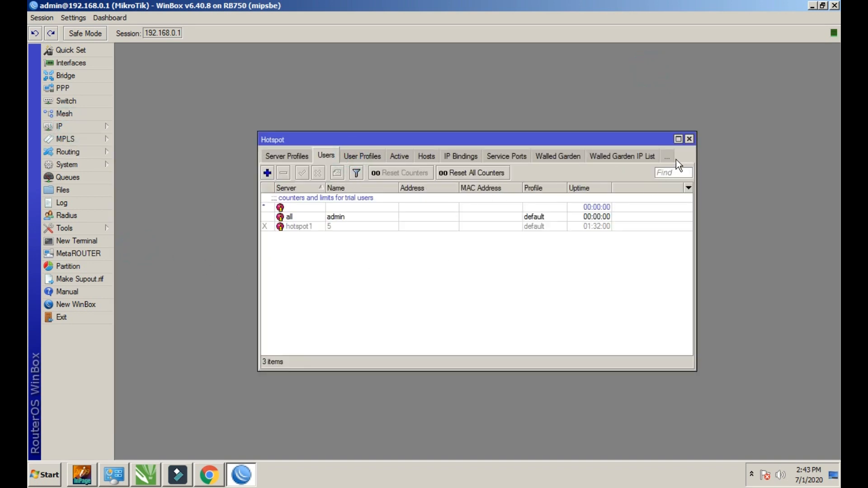
left_click(678, 140)
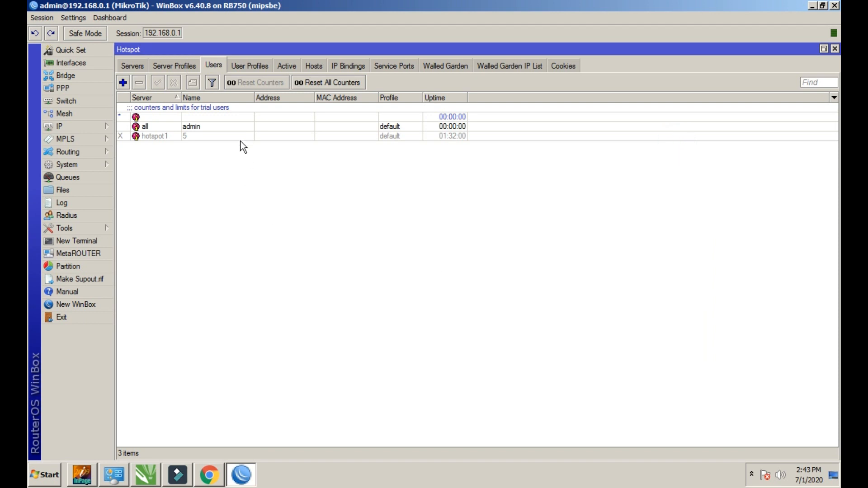
left_click(248, 66)
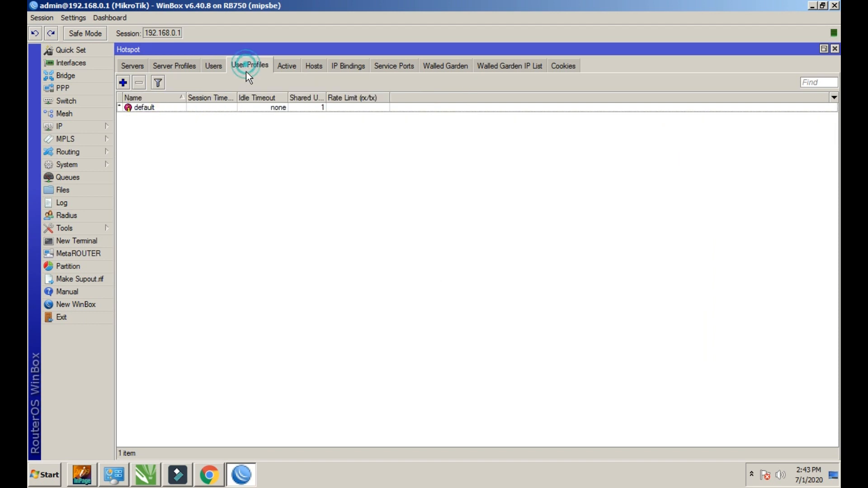
left_click(213, 65)
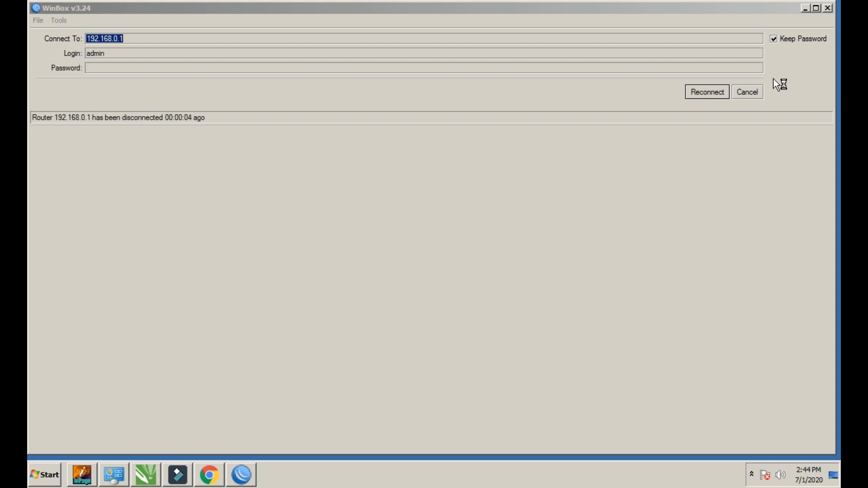
left_click(805, 8)
right_click(491, 236)
left_click(514, 268)
left_click(751, 474)
left_click(751, 474)
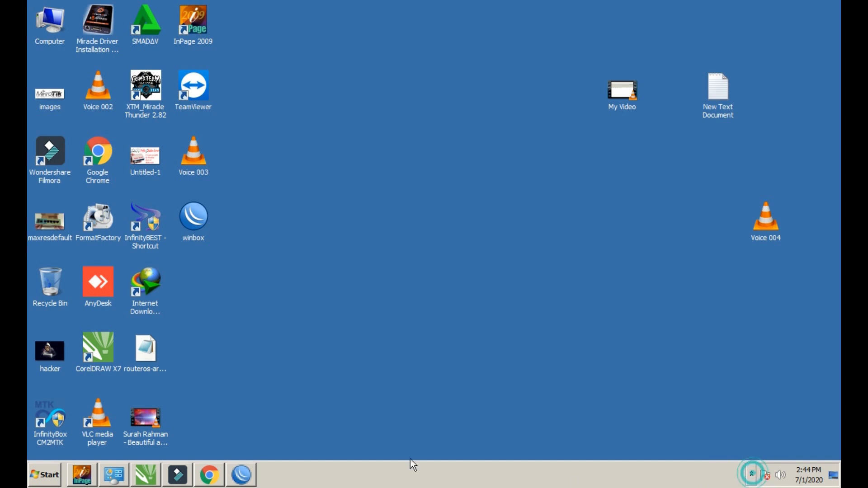
Return to WinBox, cancel the reconnection to 192.168.0.1, and refresh the list of neighbouring routers.
left_click(252, 481)
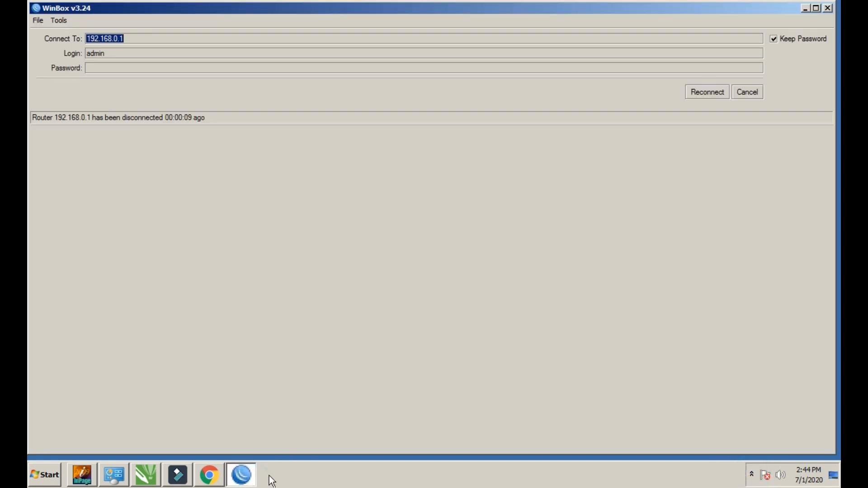
left_click(752, 90)
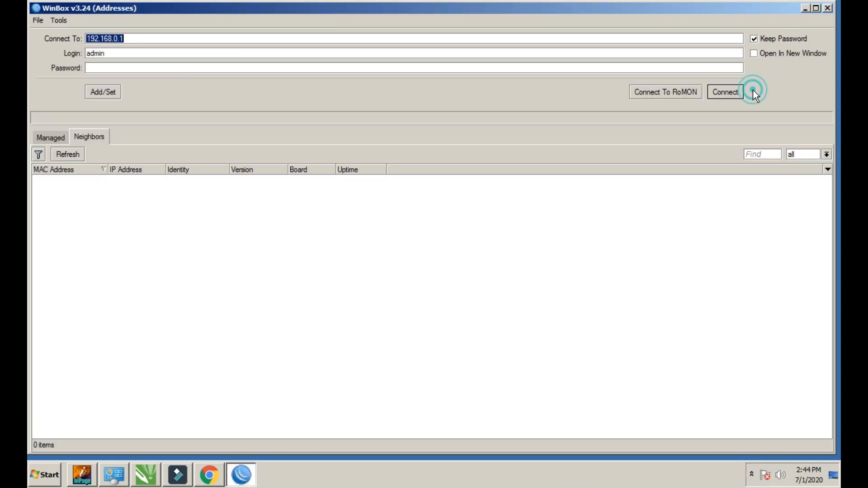
left_click(70, 158)
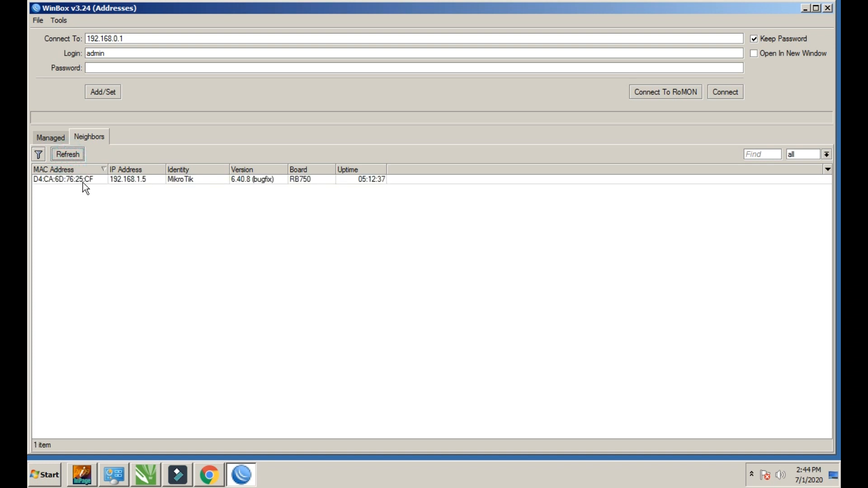
left_click(83, 181)
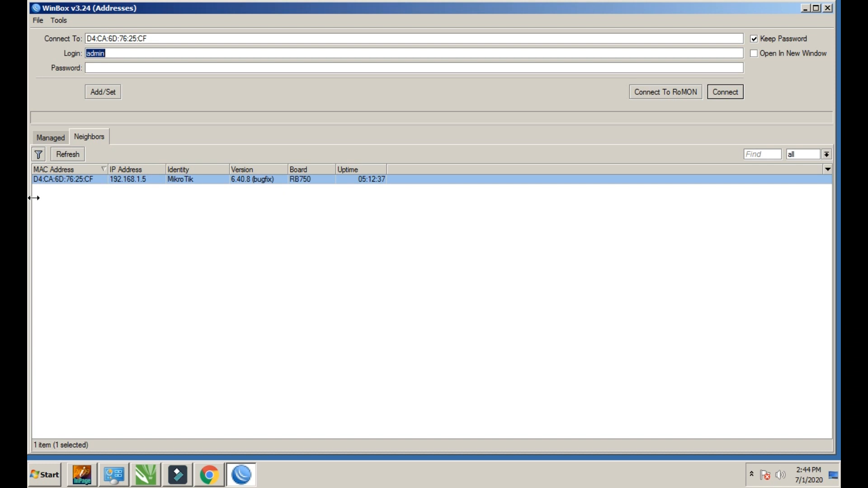
left_click(76, 155)
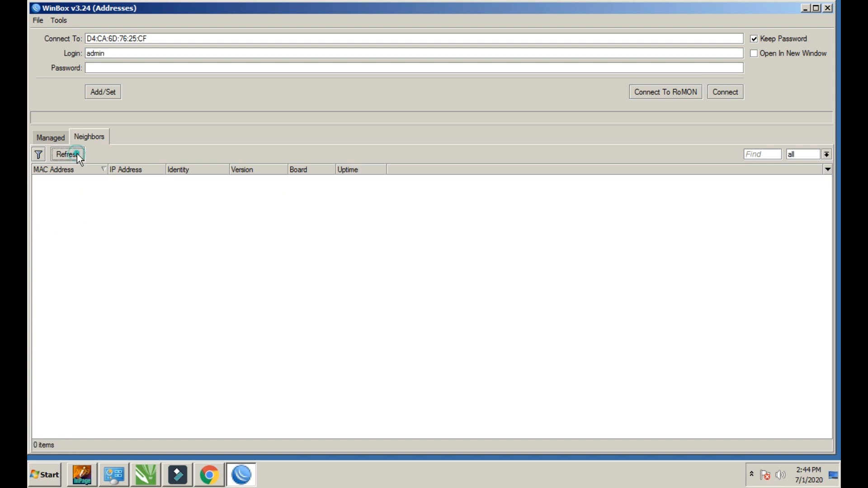
Connect to the router at 192.168.88.1 with the admin login, entering the account password.
left_click(165, 38)
type("1")
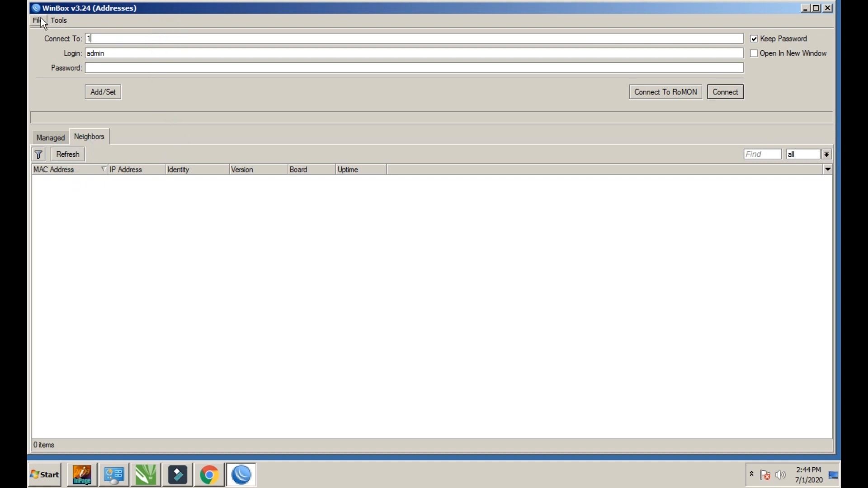
type("92.168.88.1")
left_click(130, 70)
type("*****")
key("Return")
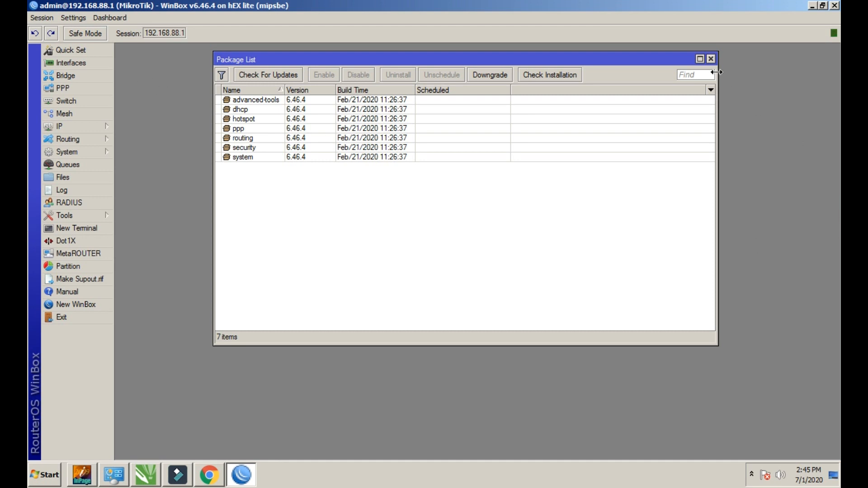
Close the package list and open the hotspot users list from the IP Hotspot settings.
left_click(711, 58)
left_click(62, 126)
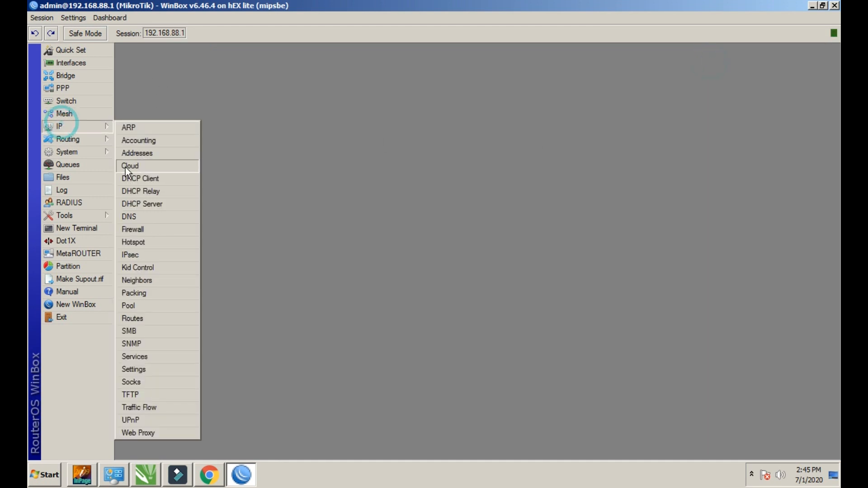
left_click(133, 240)
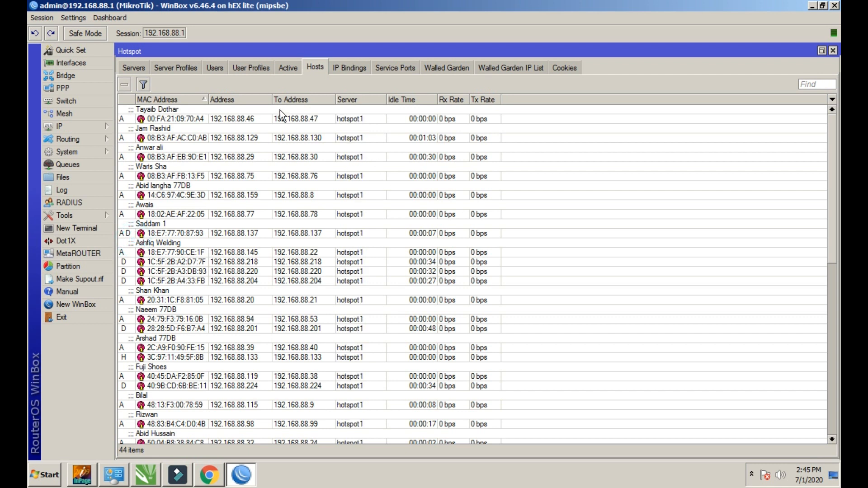
left_click(219, 67)
scroll(235, 258, "up", 2)
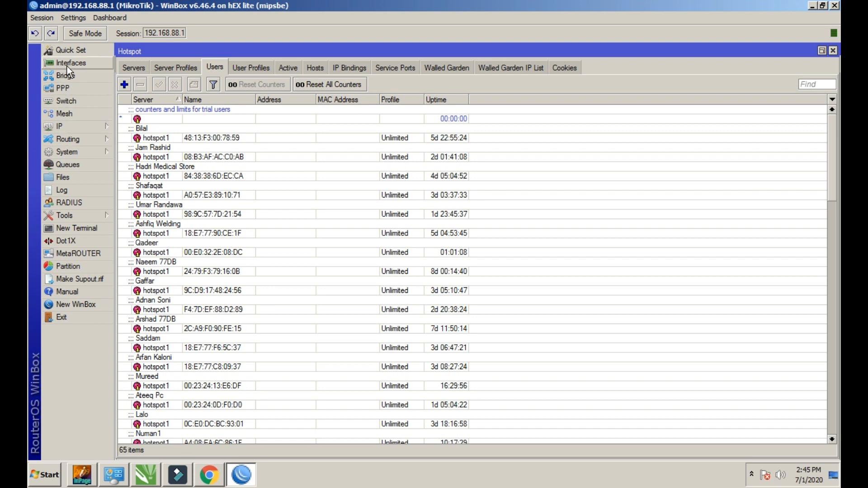
View the PPP secrets and close the PPP window.
left_click(63, 88)
left_click(223, 104)
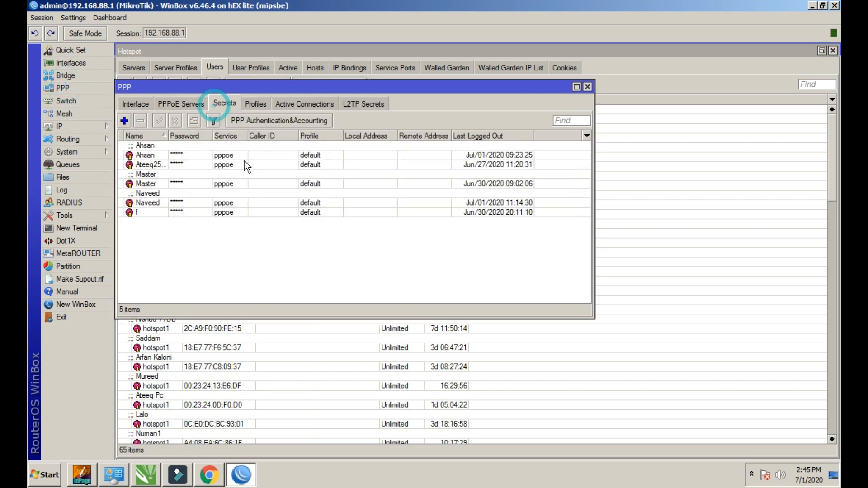
left_click(589, 87)
Look through the entries of the hotspot users list.
scroll(217, 213, "down", 5)
scroll(217, 218, "down", 7)
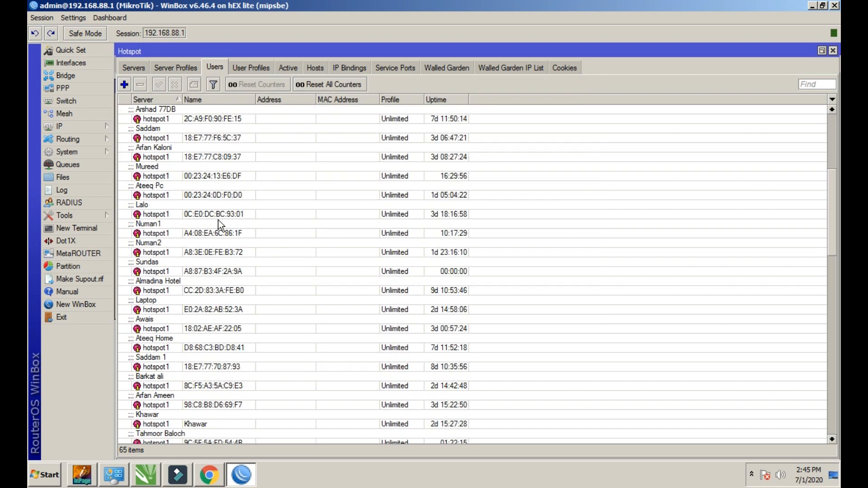
scroll(218, 221, "down", 2)
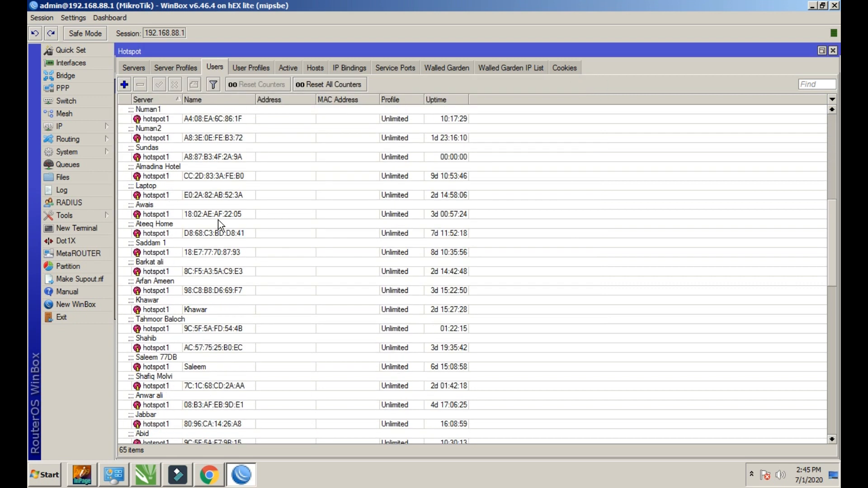
left_click(218, 222)
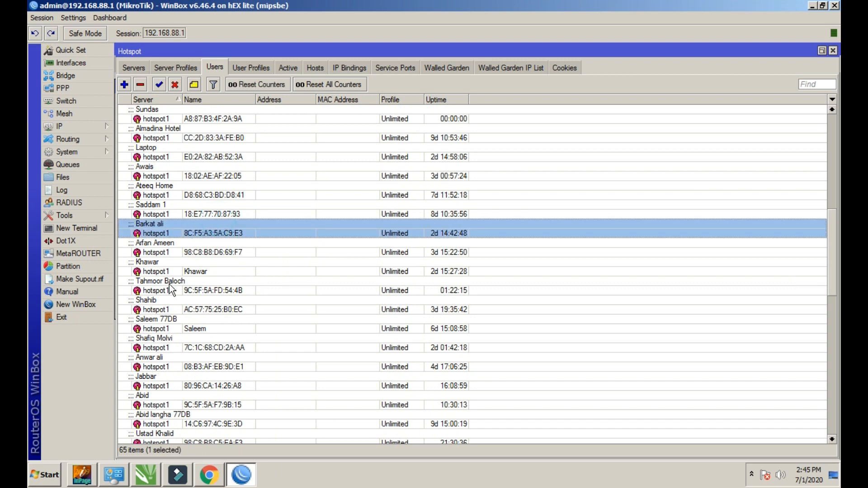
scroll(155, 289, "up", 1)
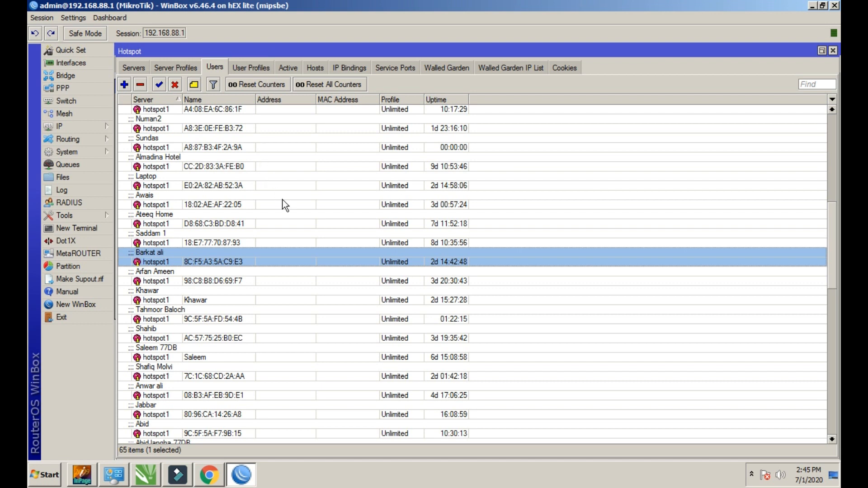
scroll(285, 204, "up", 1)
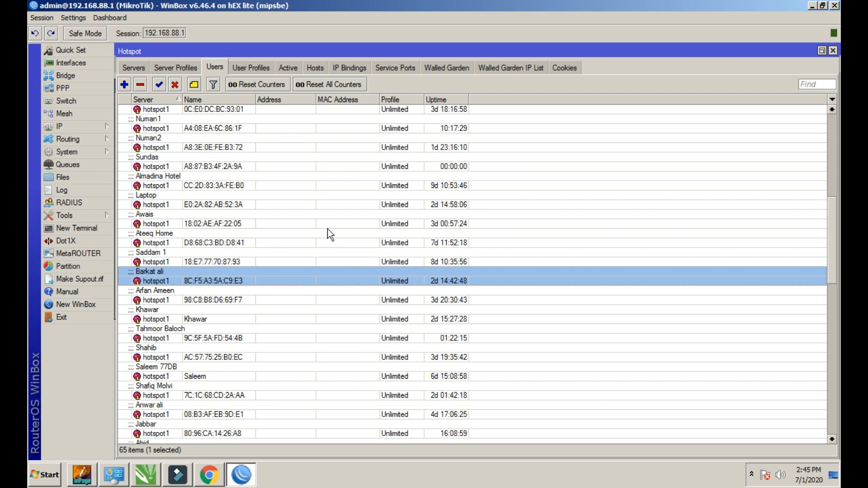
Open New Text Document from the desktop, copy its two lines with the hotspot user export command, and close it.
left_click(809, 8)
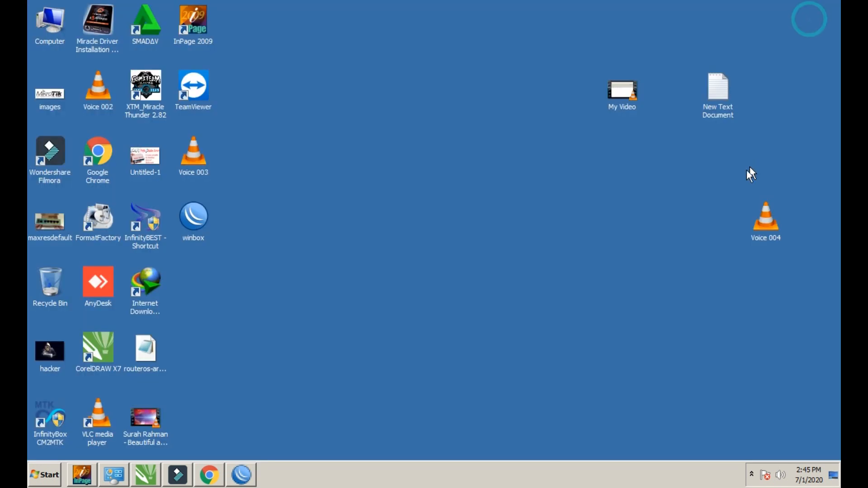
double_click(713, 105)
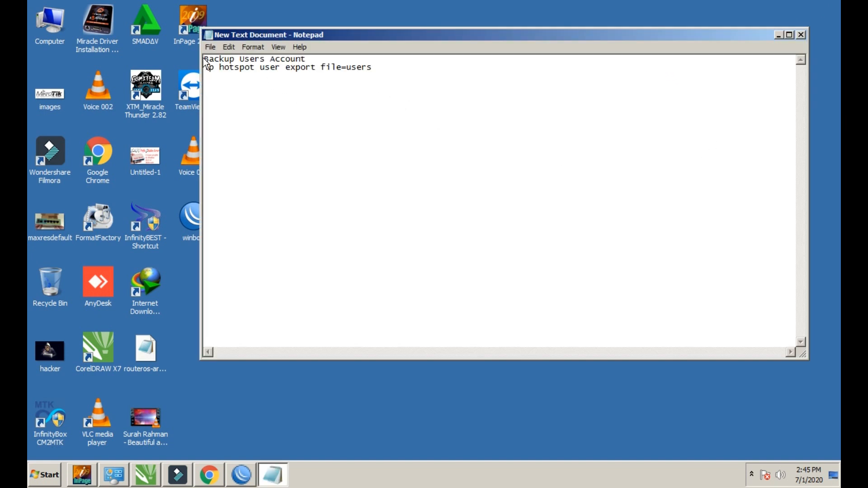
left_click_drag(203, 59, 376, 68)
right_click(346, 72)
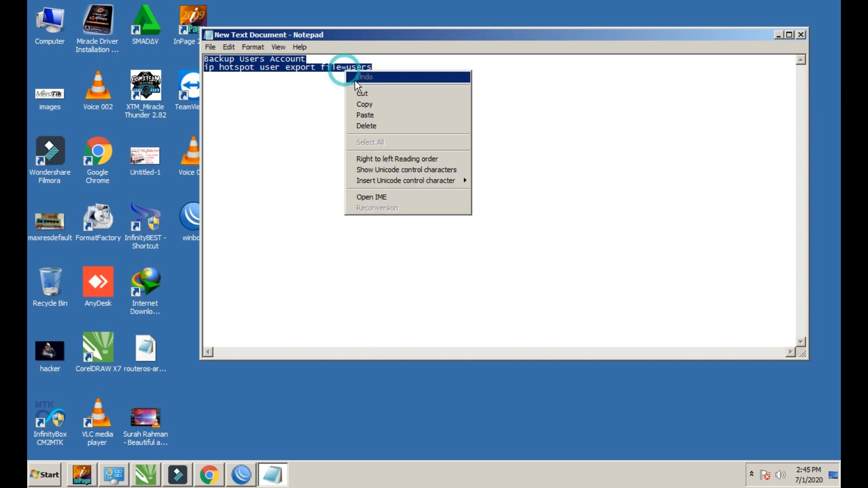
left_click(364, 103)
left_click(798, 37)
right_click(313, 274)
left_click(333, 303)
Switch back to WinBox, open a new terminal and the router's file list, and arrange them side by side.
left_click(248, 473)
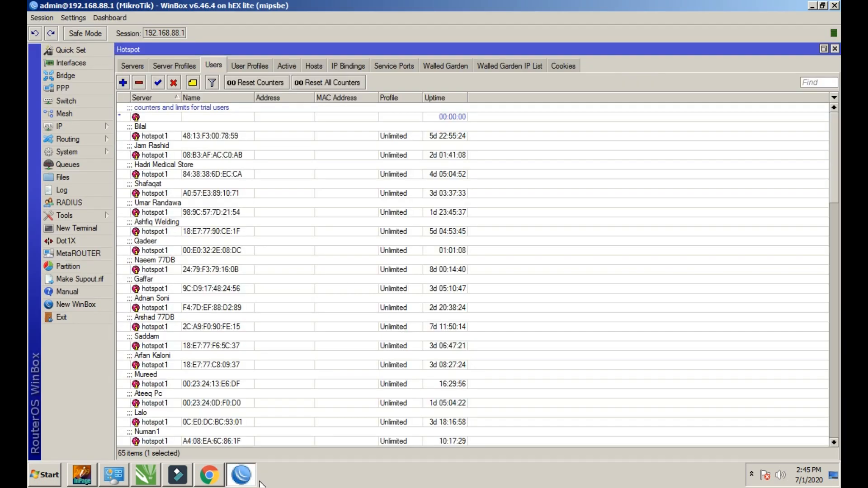
left_click(85, 227)
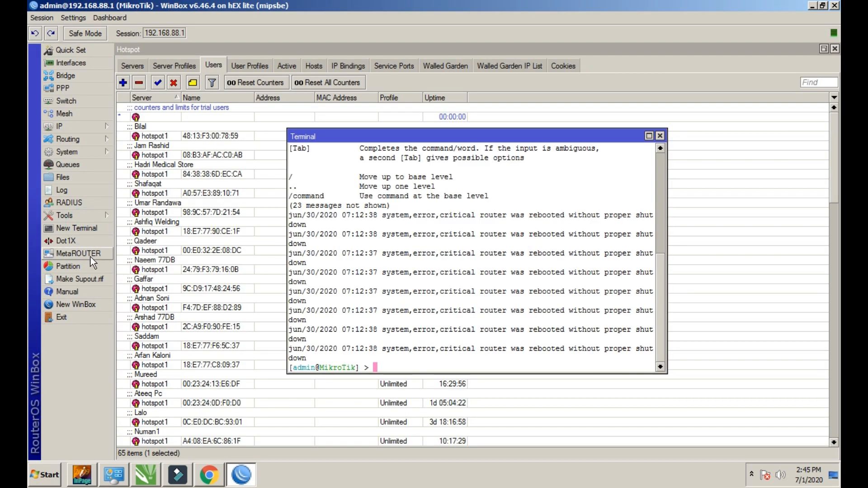
left_click(55, 177)
left_click_drag(391, 87, 689, 56)
left_click_drag(458, 137, 269, 77)
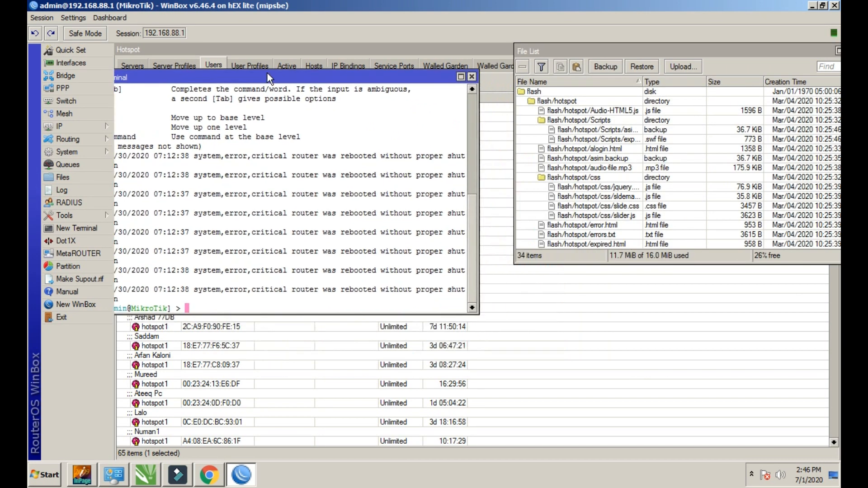
Paste the copied text with "ip hotspot user export file=users" into the terminal and enlarge the File List window.
right_click(230, 303)
left_click(243, 344)
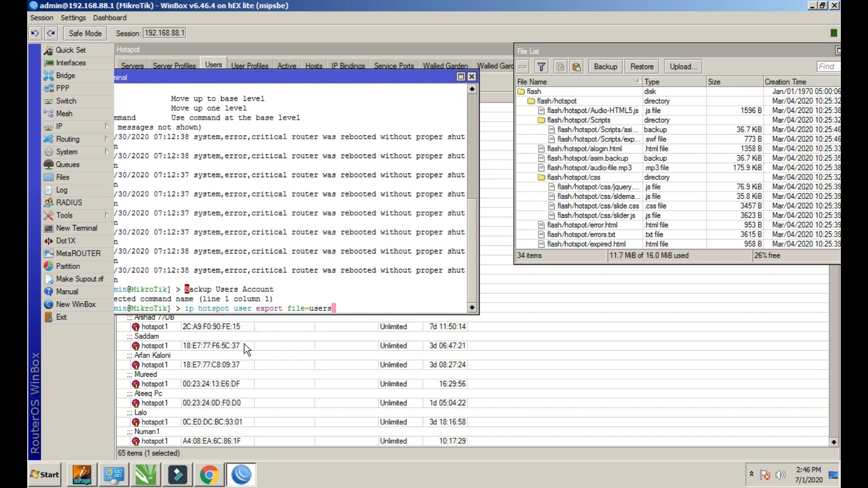
left_click_drag(635, 265, 626, 425)
left_click_drag(644, 53, 570, 50)
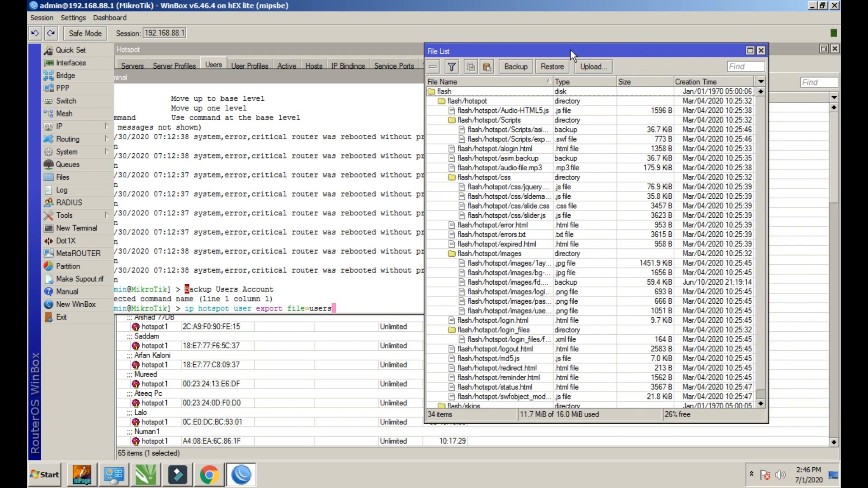
key("Return")
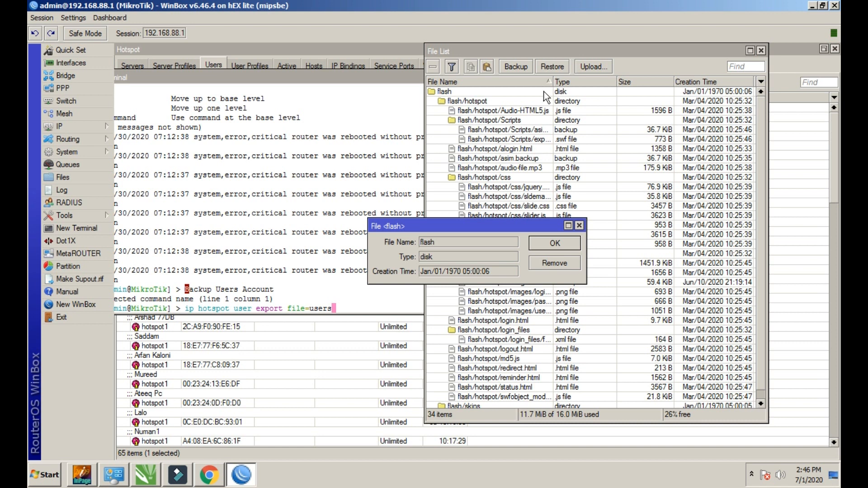
left_click(579, 226)
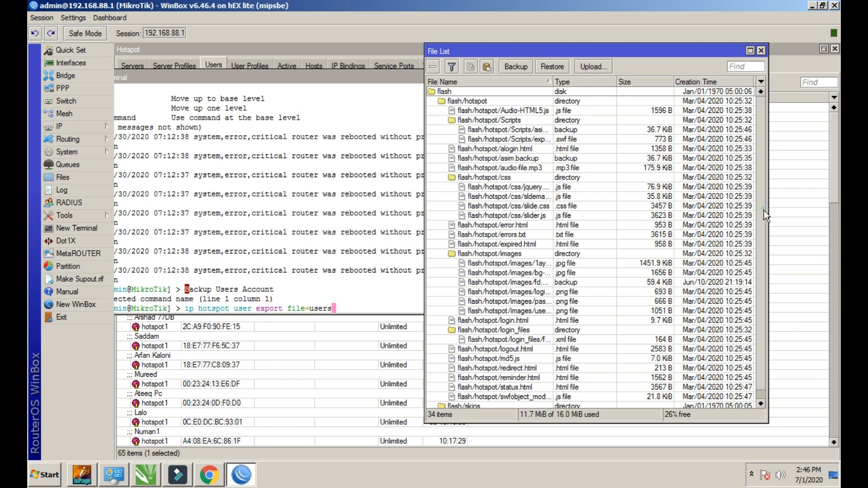
Widen the File Name column and look through the router's existing files in the File List.
scroll(763, 209, "down", 1)
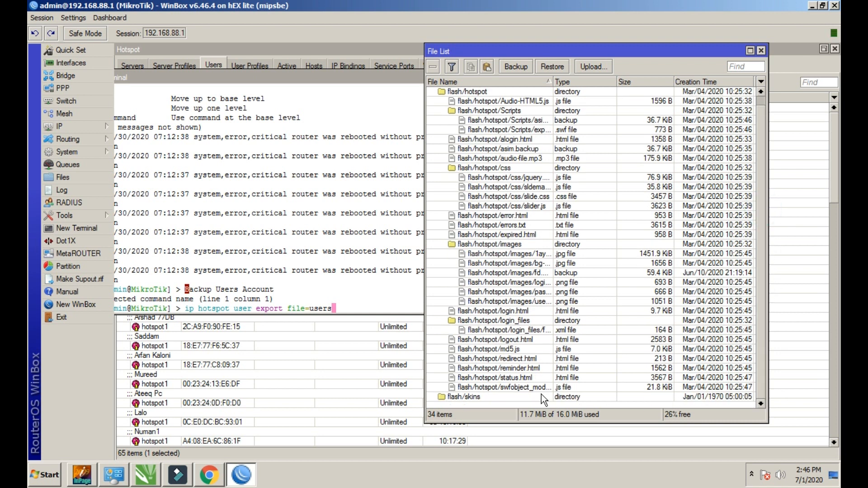
scroll(536, 390, "up", 1)
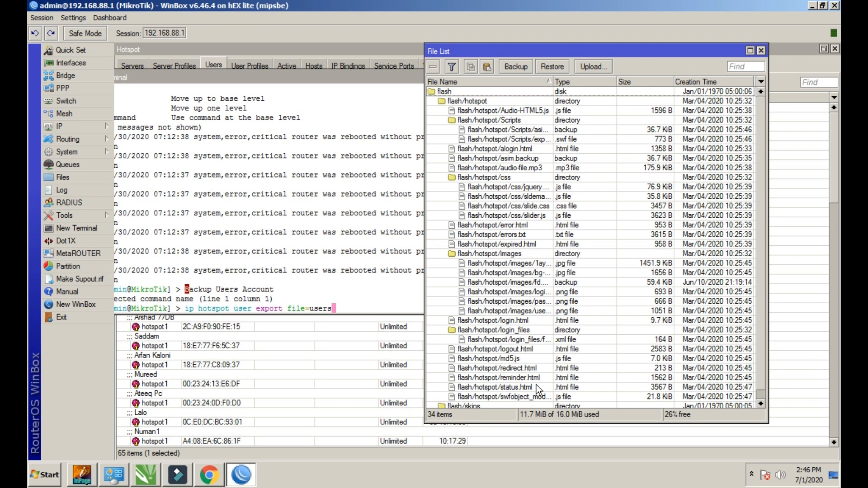
double_click(552, 81)
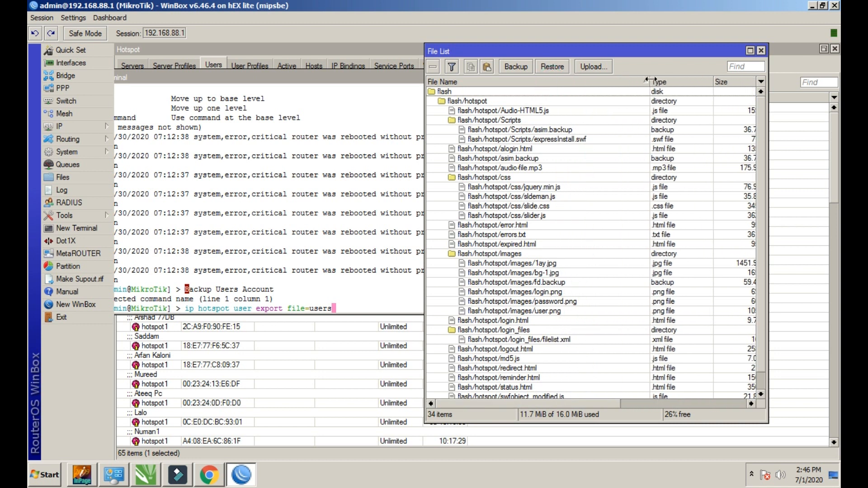
scroll(615, 280, "down", 2)
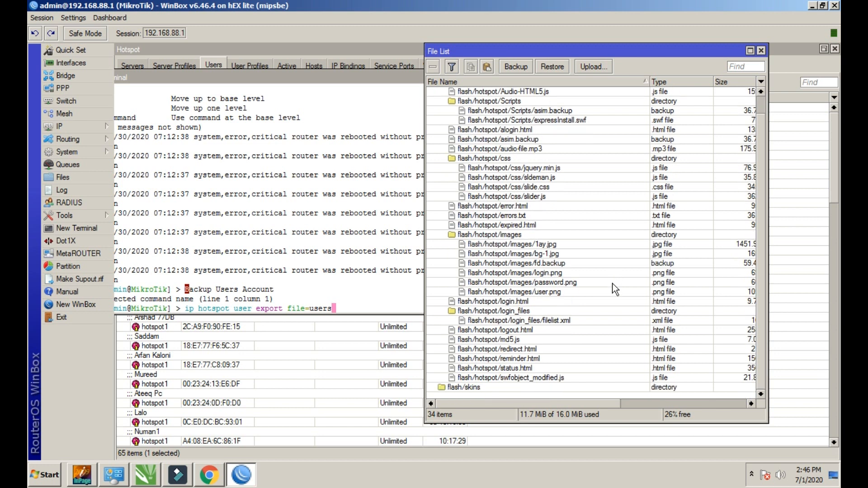
left_click(532, 380)
left_click(530, 350)
left_click(524, 321)
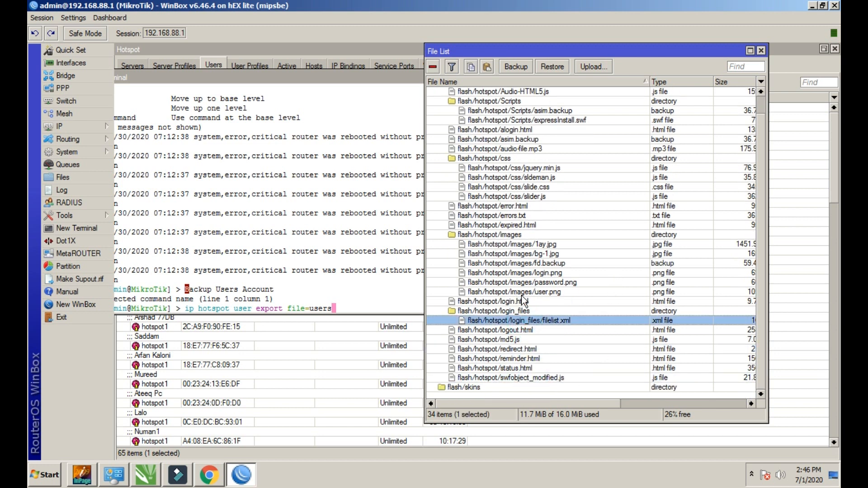
left_click(523, 290)
scroll(506, 288, "up", 2)
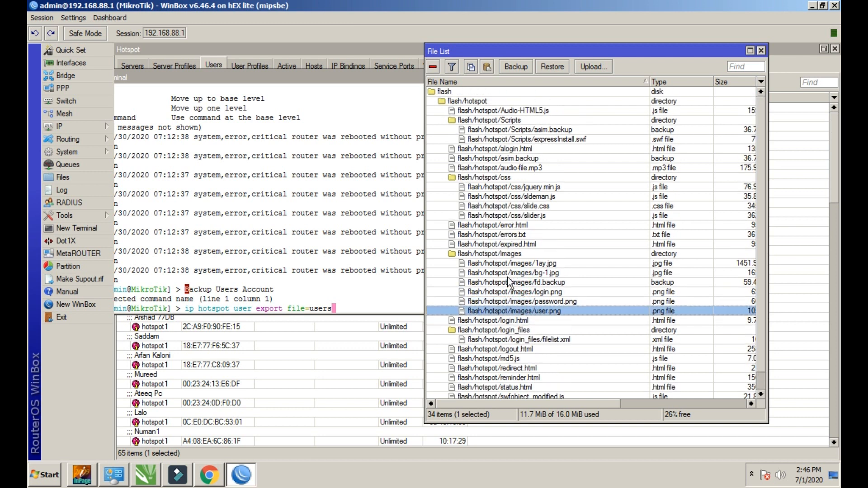
left_click_drag(216, 76, 249, 62)
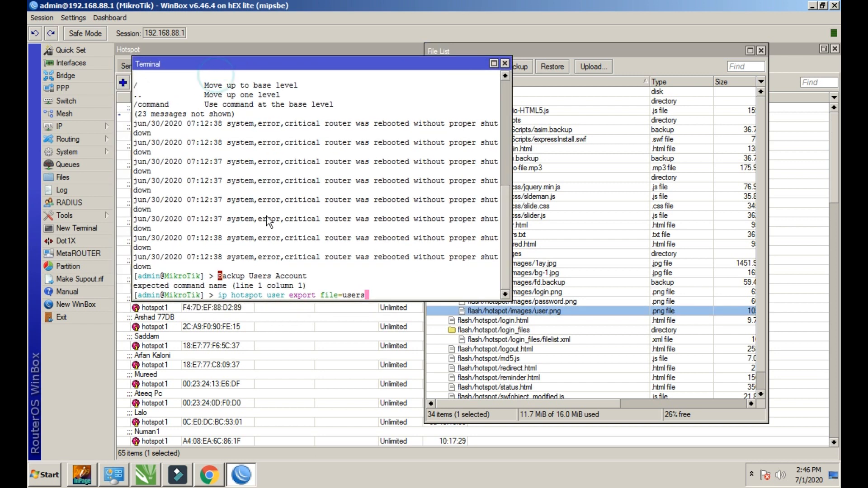
left_click(379, 298)
left_click_drag(374, 298, 371, 308)
right_click(376, 297)
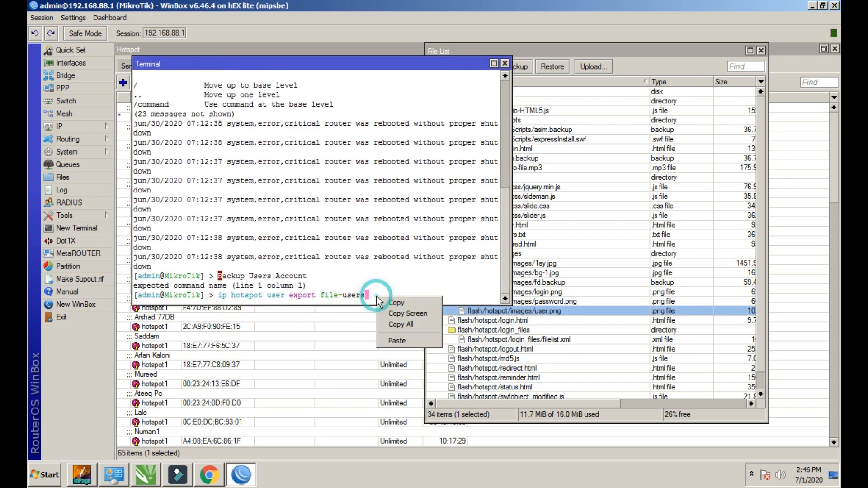
left_click(389, 334)
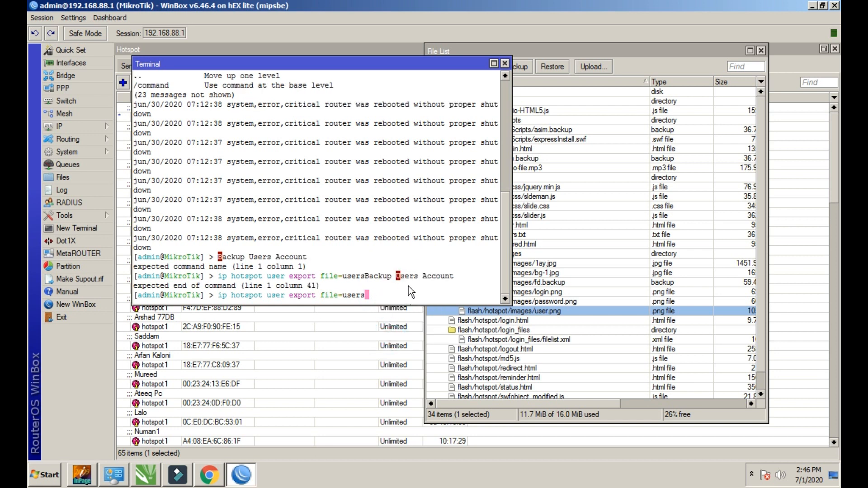
left_click(505, 64)
Minimize WinBox, open New Text Document from the desktop, and copy both of its lines again.
left_click(812, 6)
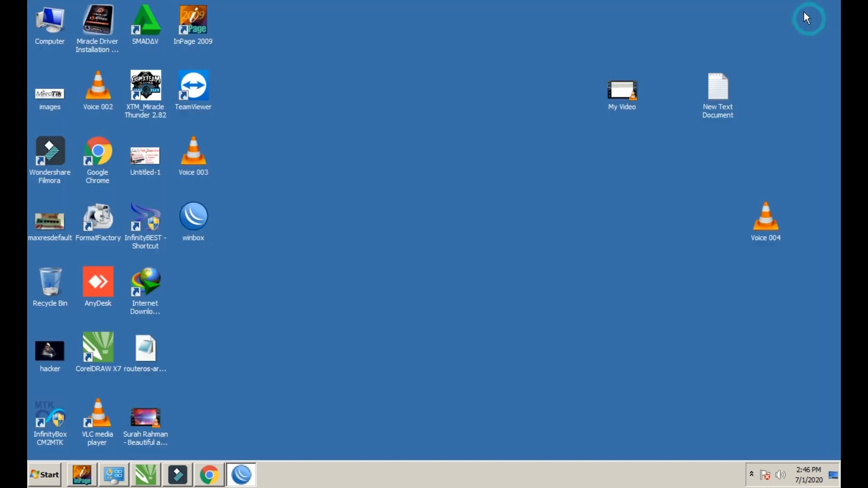
double_click(716, 87)
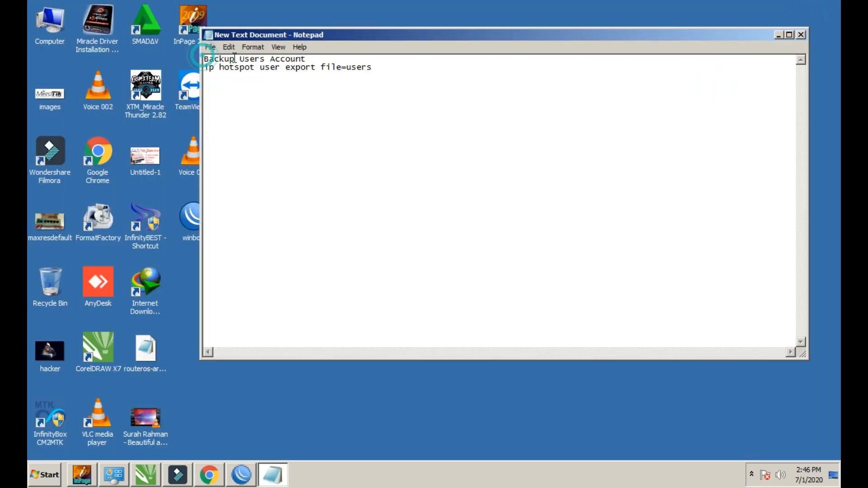
left_click_drag(204, 58, 378, 77)
right_click(340, 68)
left_click(356, 101)
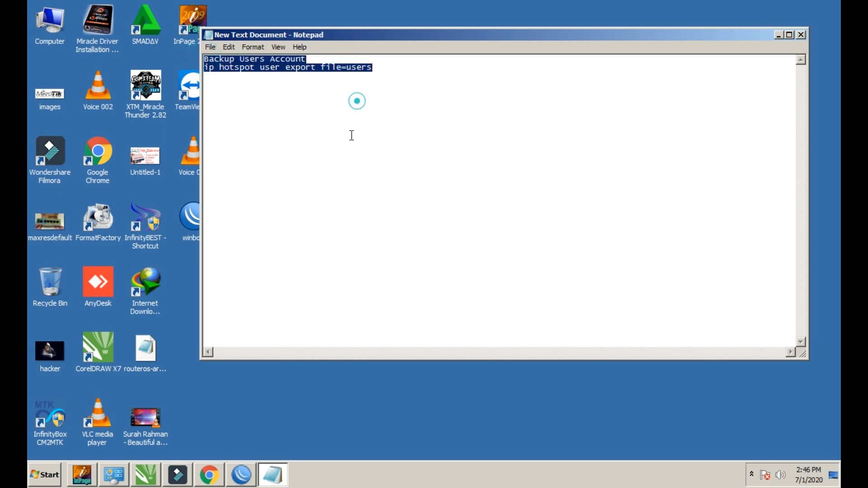
Switch back to WinBox, paste the copied text into a new terminal, and run "ip hotspot user export file=users".
left_click(242, 476)
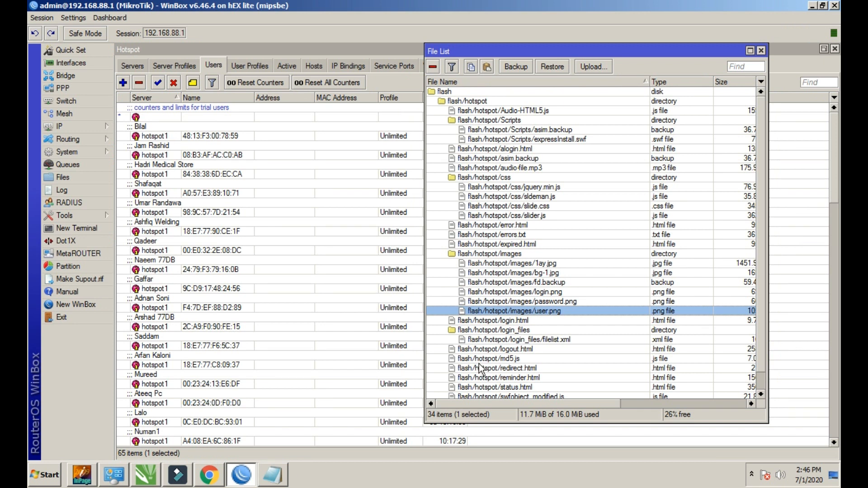
left_click(78, 234)
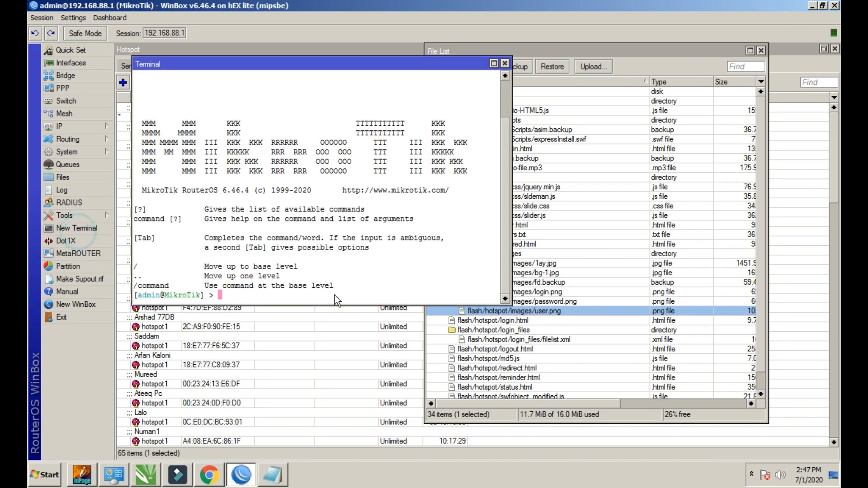
right_click(328, 297)
left_click(354, 341)
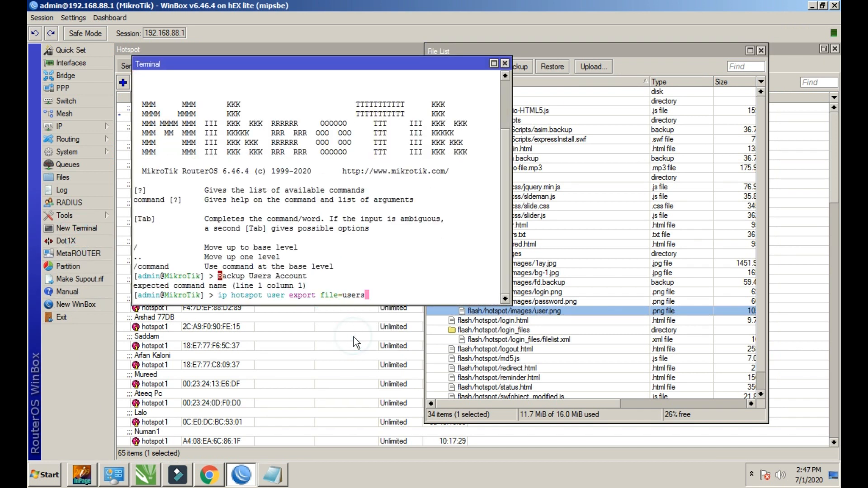
key("Return")
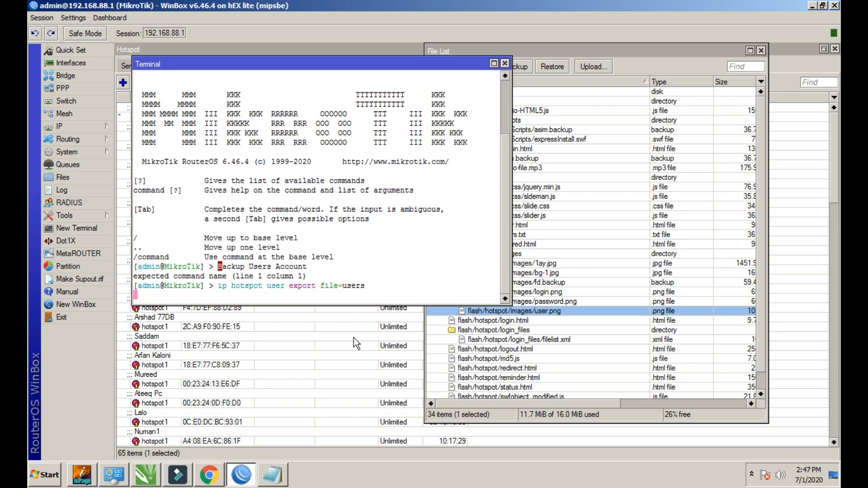
Select users.rsc in the File List and move the terminal and File List windows apart.
left_click(761, 294)
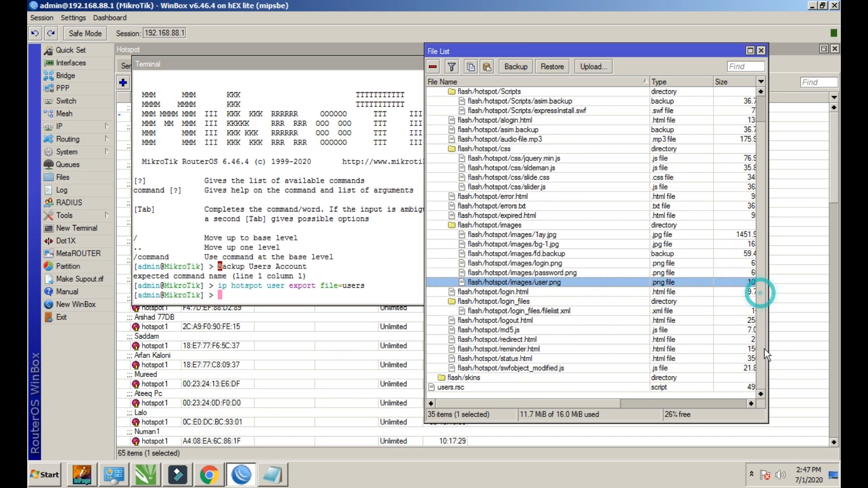
left_click(482, 388)
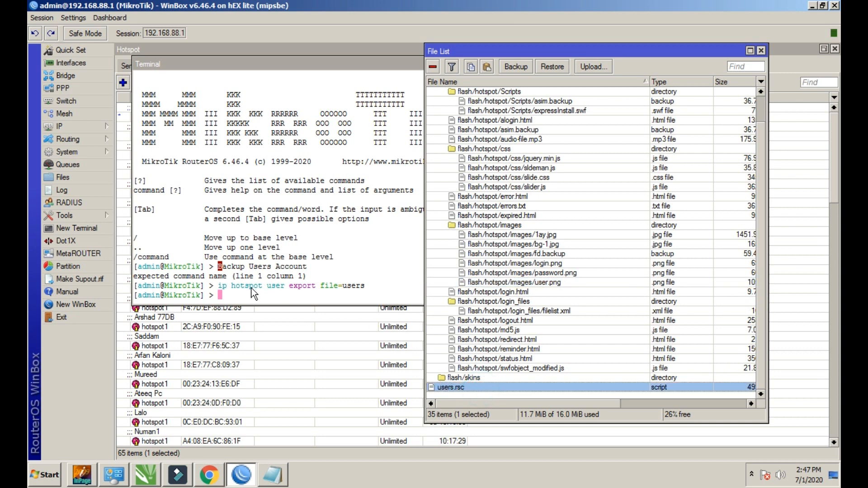
left_click_drag(250, 67, 224, 56)
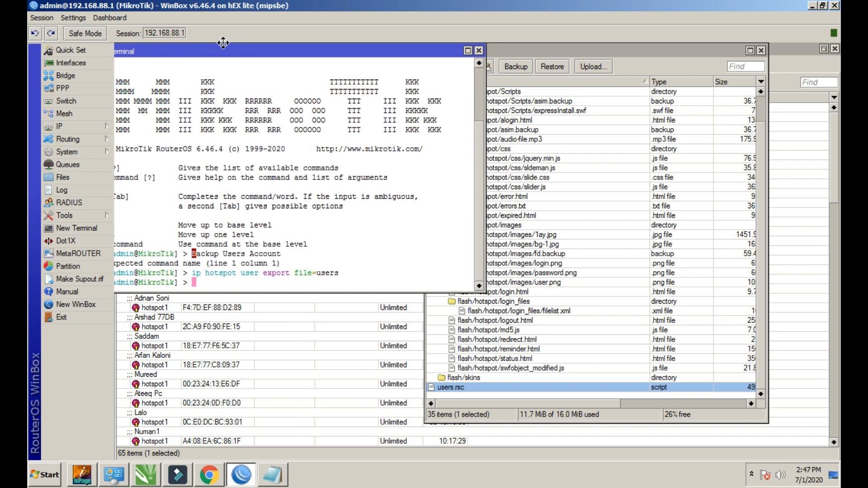
left_click_drag(679, 51, 709, 50)
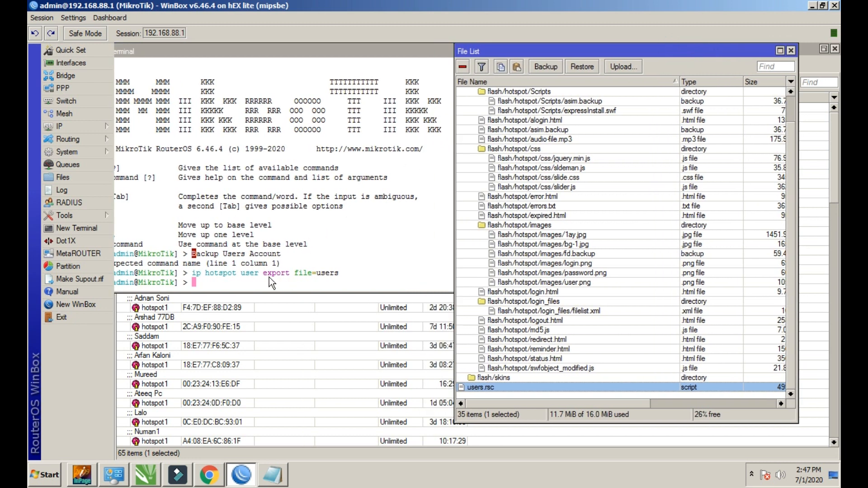
left_click_drag(391, 54, 358, 81)
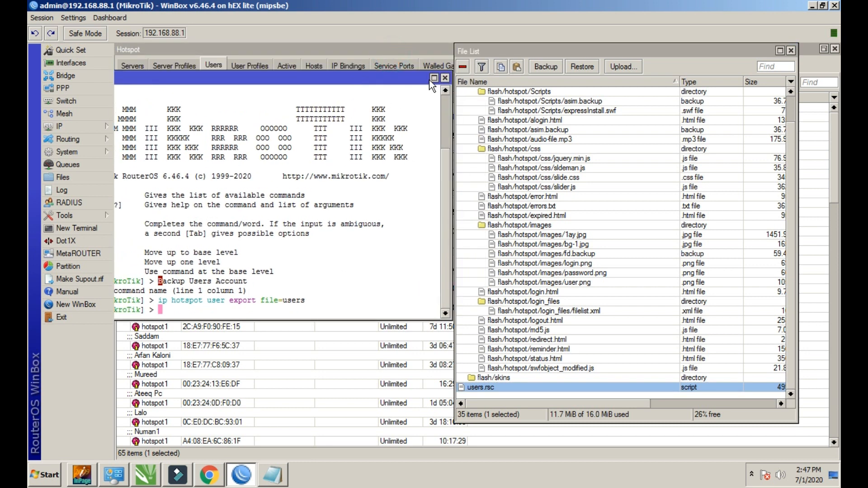
Close the terminal, then move and widen the File List window to show the Size and Creation Time columns.
left_click(444, 79)
left_click_drag(511, 51, 457, 59)
left_click_drag(634, 59, 492, 47)
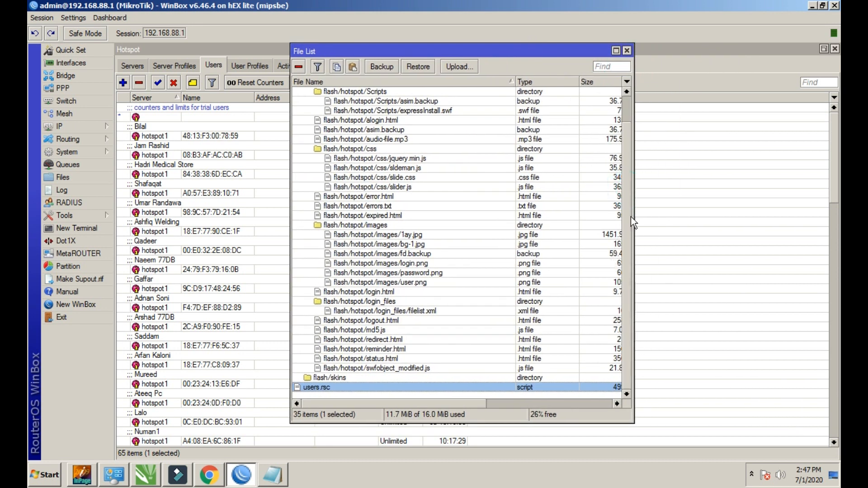
left_click_drag(632, 220, 735, 220)
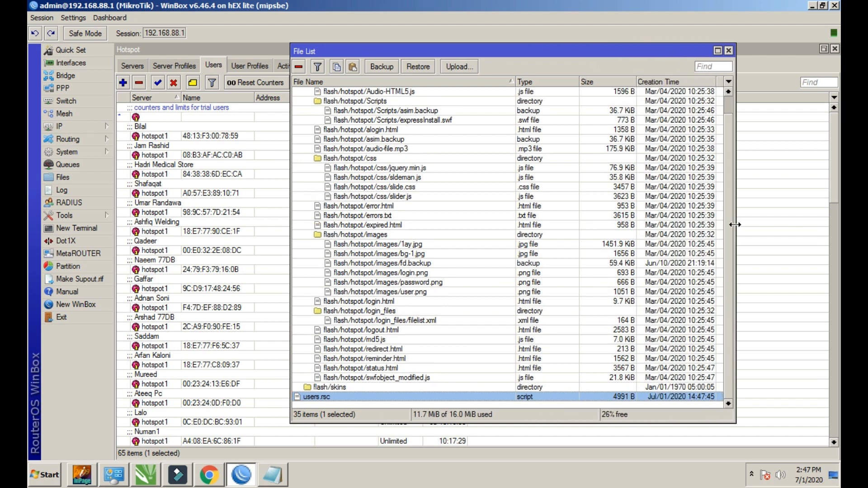
Restore WinBox to a smaller window, close Notepad, and reposition the File List to expose users.rsc beside the desktop.
left_click(823, 6)
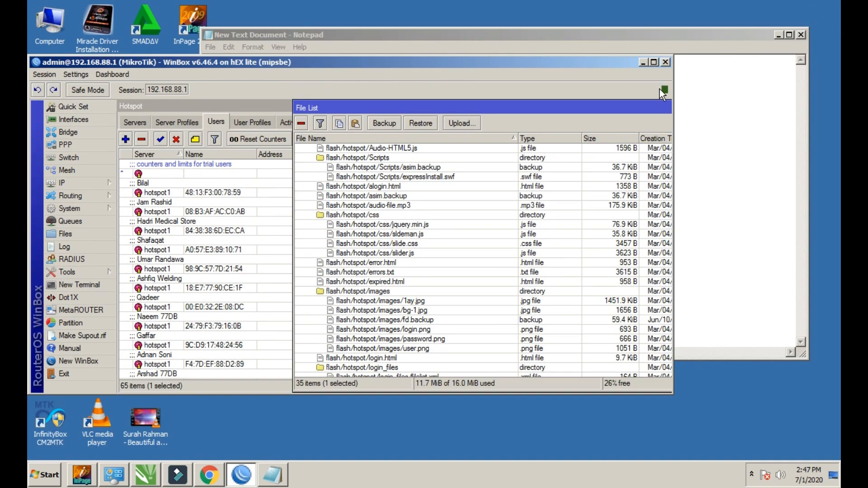
left_click_drag(741, 35, 658, 8)
left_click(721, 8)
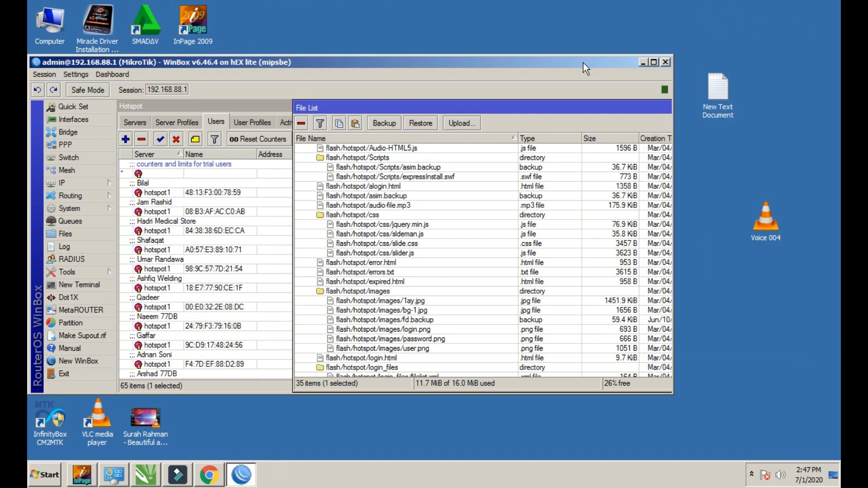
double_click(516, 111)
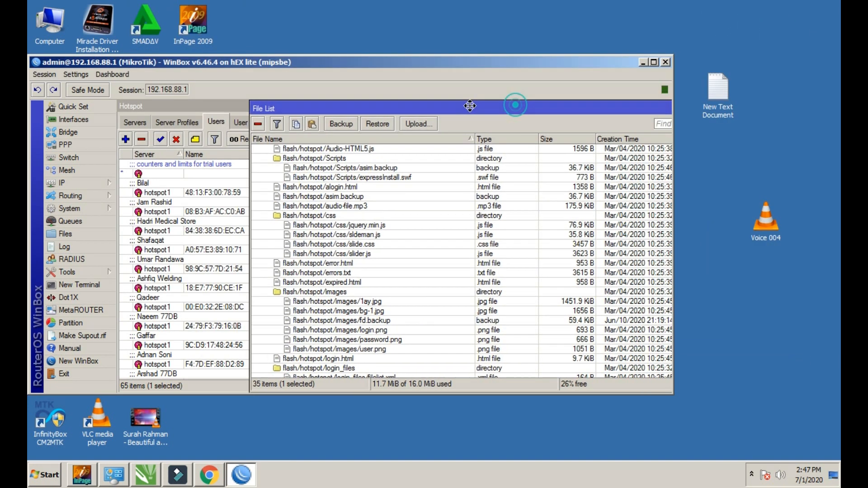
left_click_drag(626, 264, 624, 340)
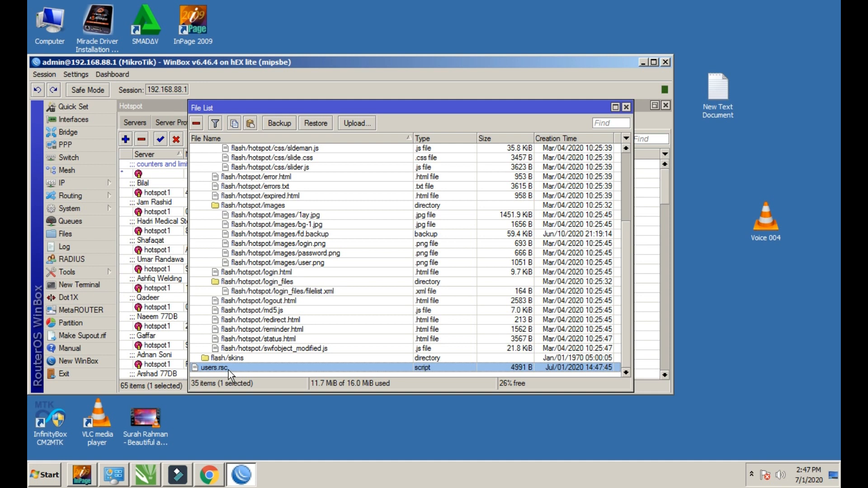
Copy users.rsc from the router's File List to the desktop and try to open the copied file.
left_click_drag(230, 368, 764, 354)
left_click(739, 406)
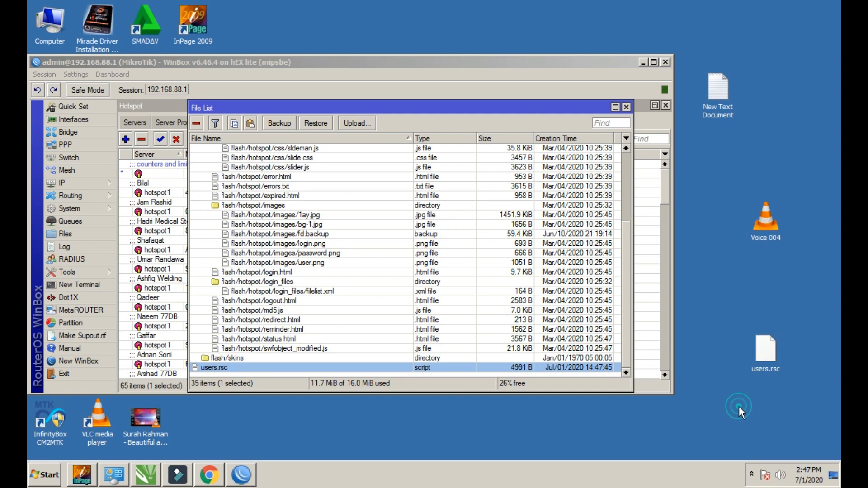
double_click(758, 359)
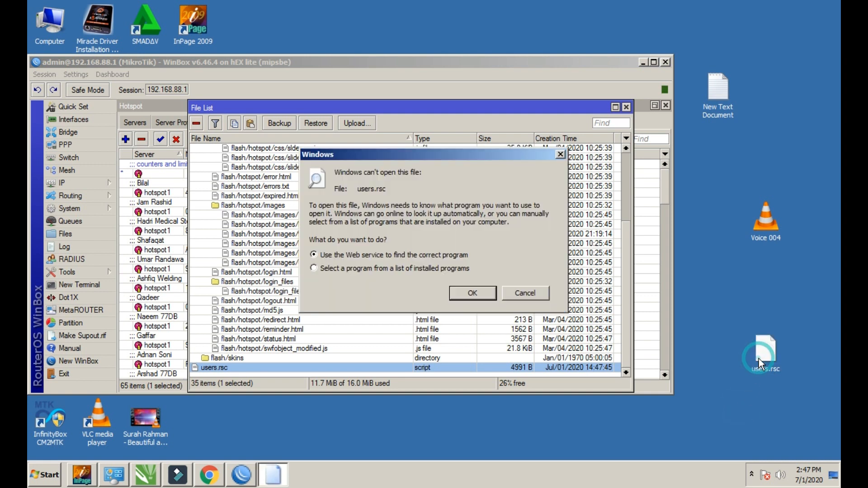
left_click(542, 294)
Close the File List and the WinBox session, and refresh the desktop.
left_click(625, 107)
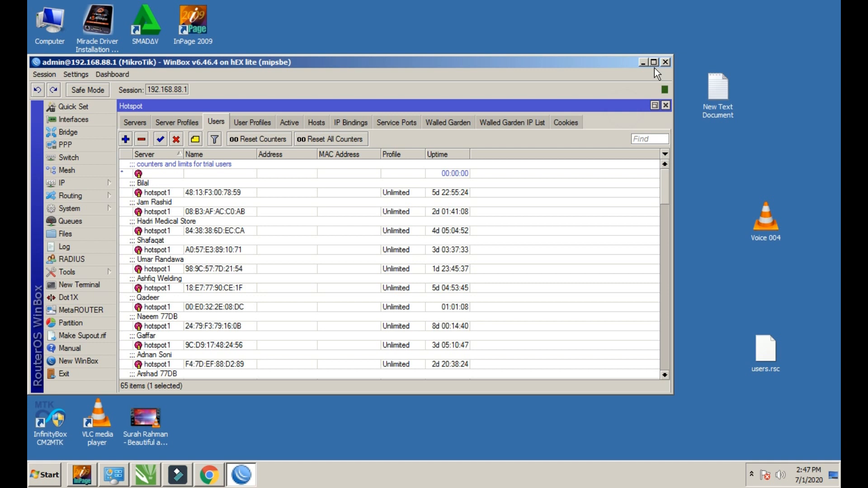
left_click(666, 62)
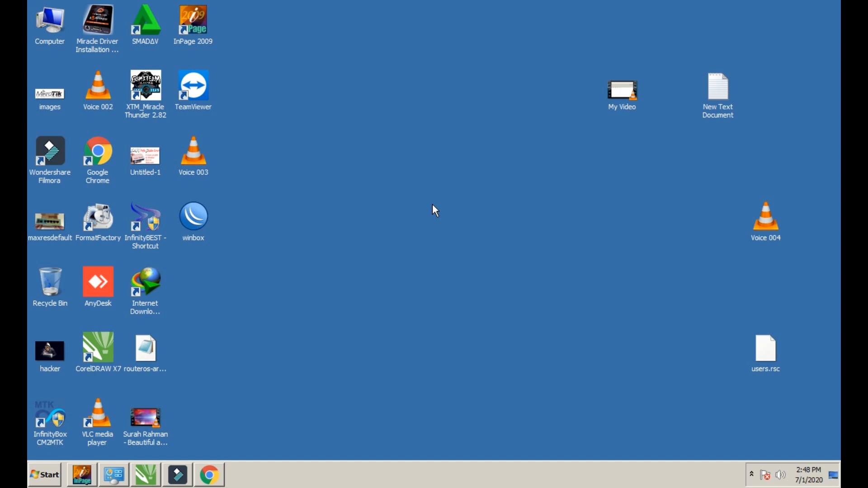
right_click(414, 207)
left_click(425, 234)
Start WinBox again, refresh the neighbors, and connect to the RB750 router at 192.168.1.5 as admin.
double_click(201, 218)
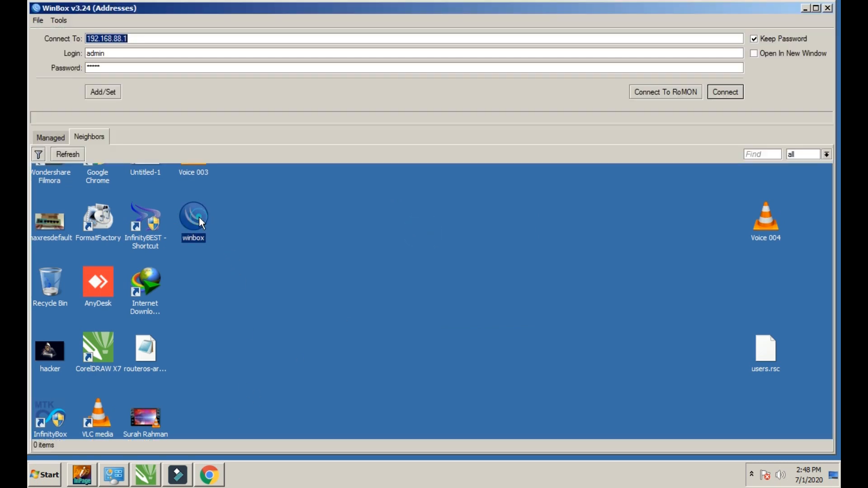
left_click(67, 155)
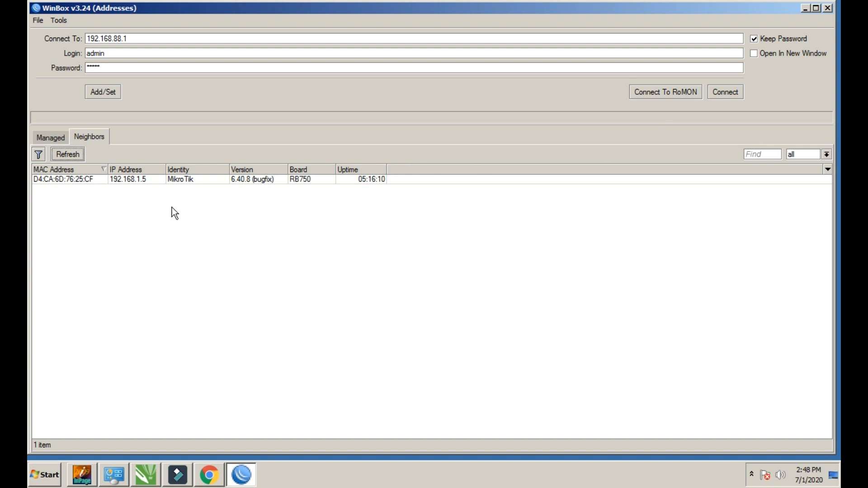
left_click(129, 179)
left_click(341, 67)
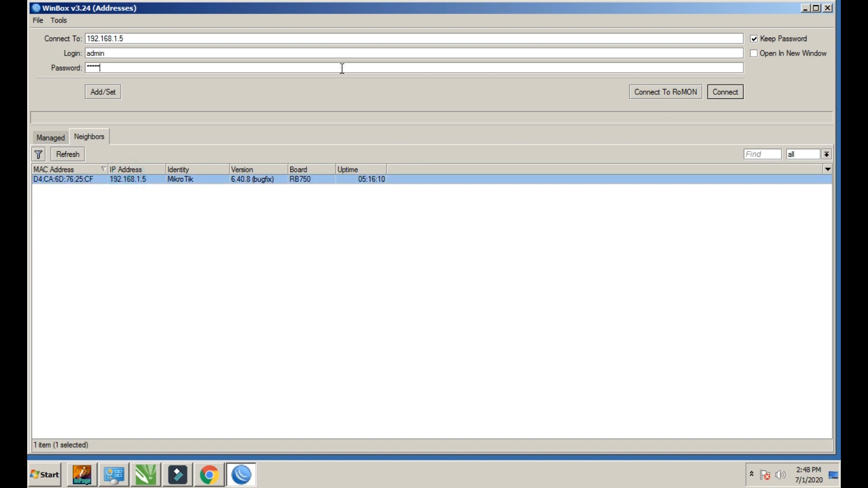
key("Return")
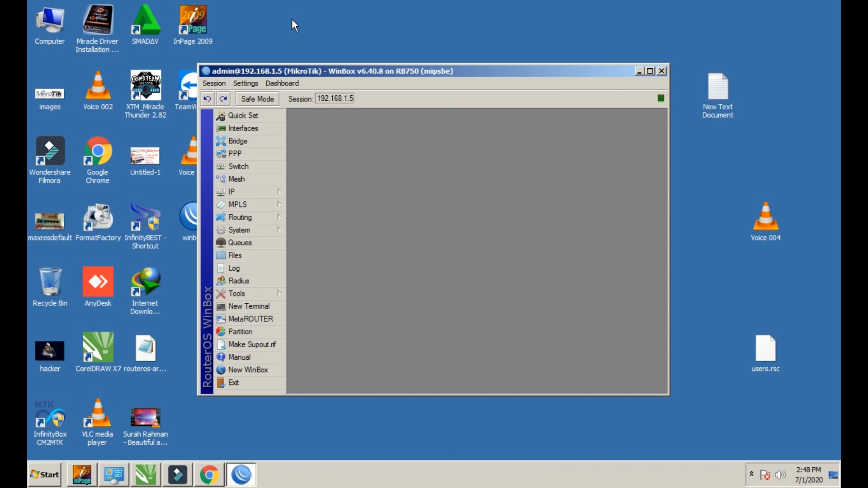
Minimize WinBox, move users.rsc to an empty area in the middle of the desktop, and refresh the desktop.
left_click(639, 72)
left_click_drag(608, 324, 535, 194)
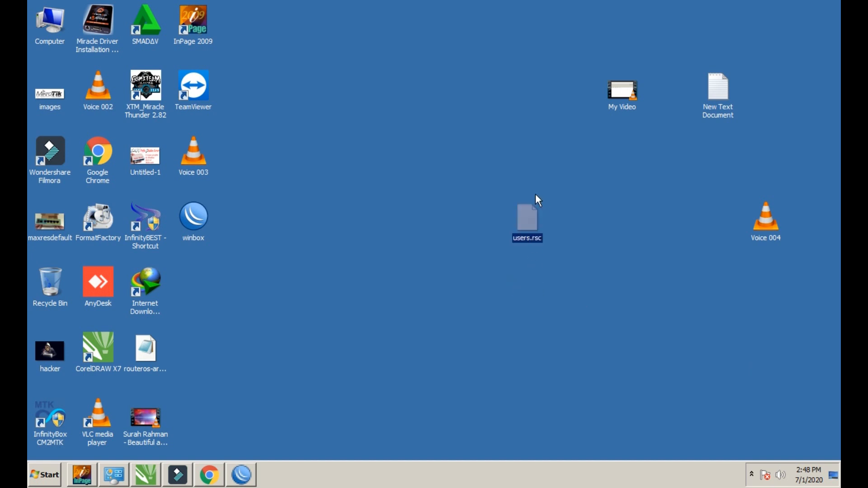
right_click(371, 180)
left_click(379, 207)
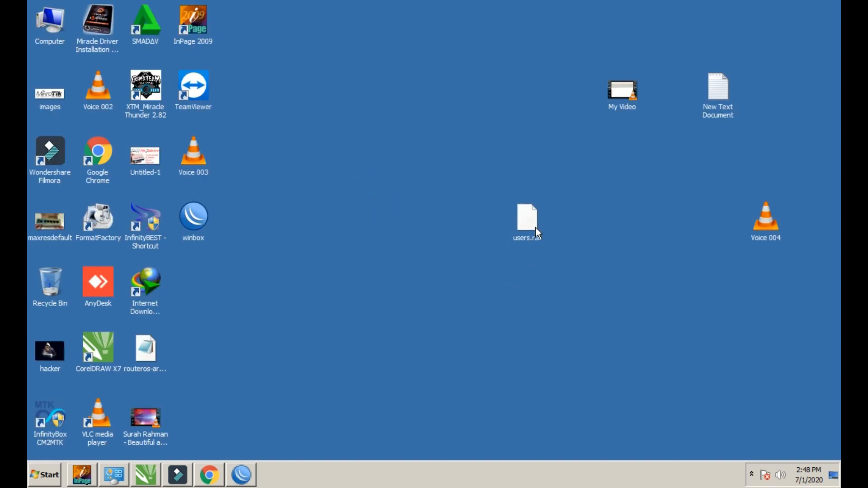
Open users.rsc from the desktop with Notepad, choosing it from the list of installed programs.
right_click(533, 225)
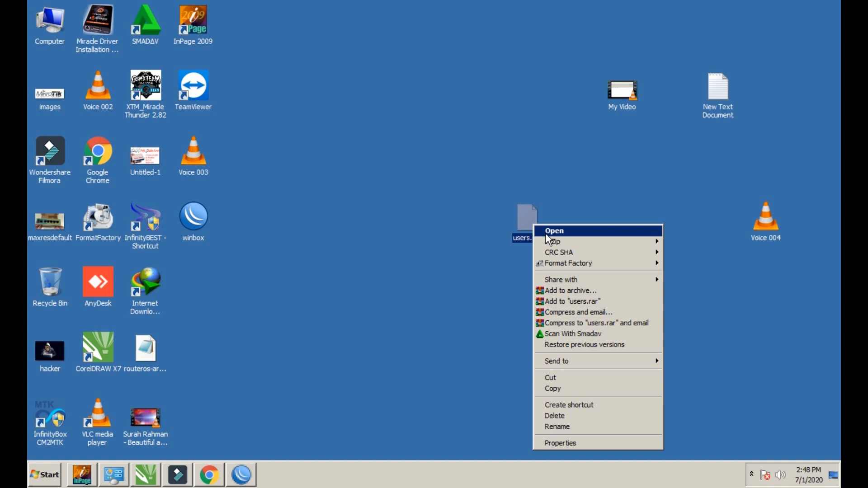
left_click(546, 235)
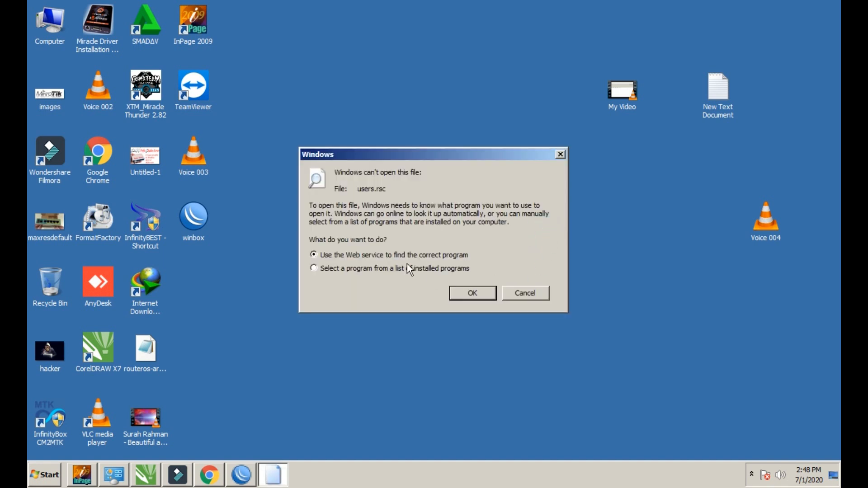
left_click(314, 268)
left_click(473, 293)
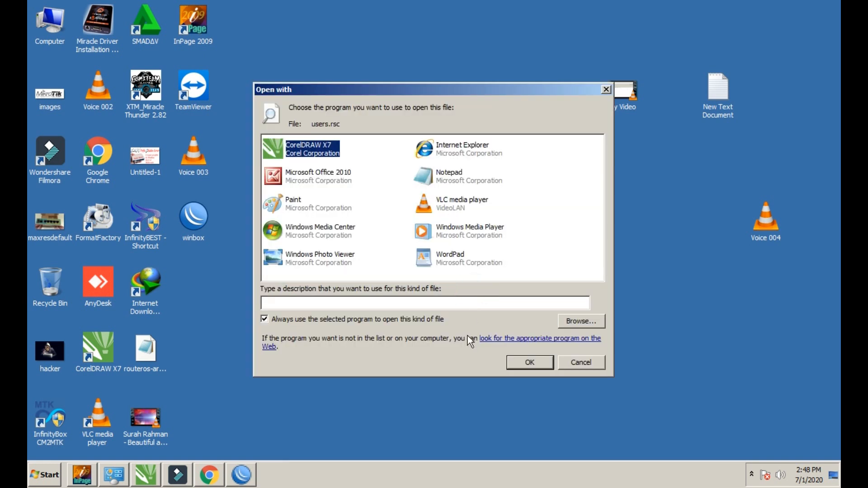
double_click(446, 177)
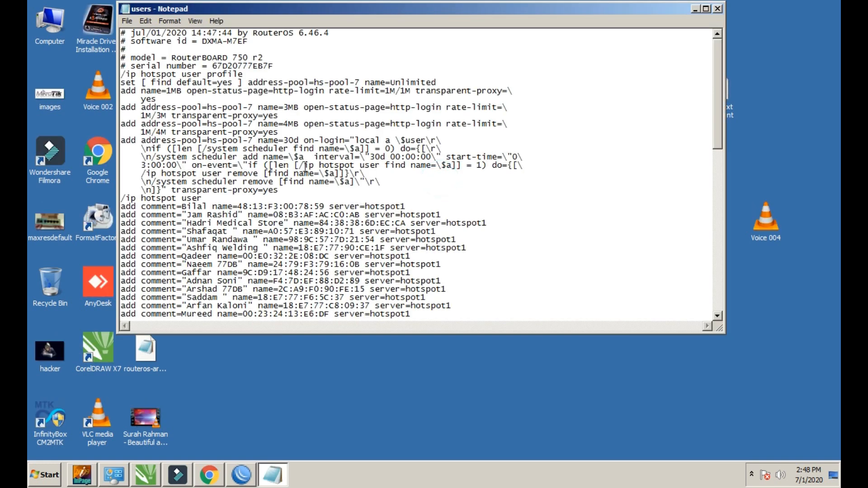
Copy all script text from the "/ip hotspot user profile" line to the end of the file, and close Notepad.
scroll(305, 170, "down", 1)
scroll(304, 169, "up", 1)
left_click_drag(123, 74, 451, 324)
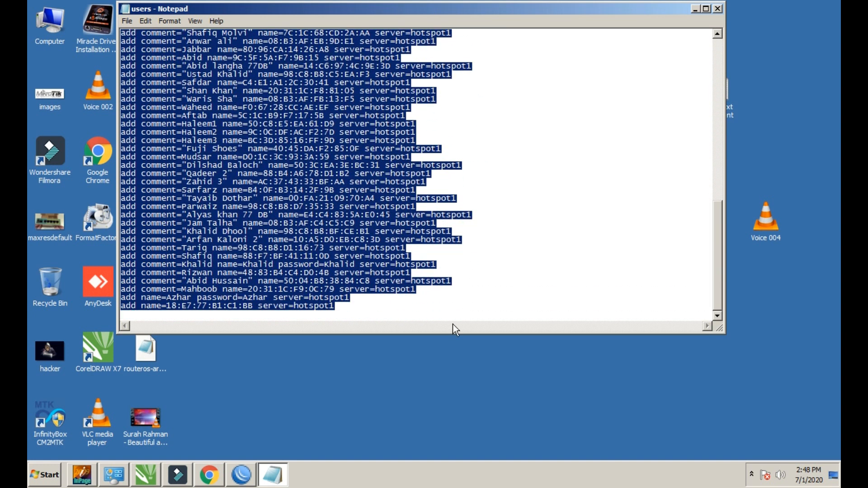
right_click(288, 231)
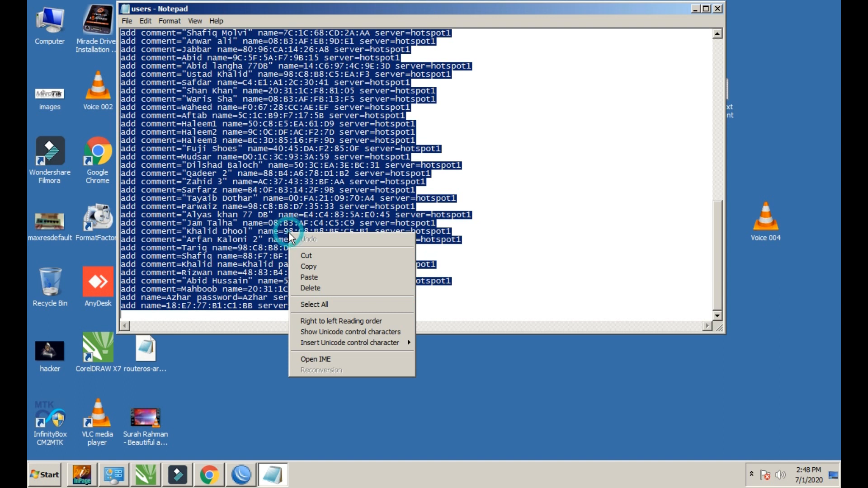
left_click(299, 266)
left_click(719, 9)
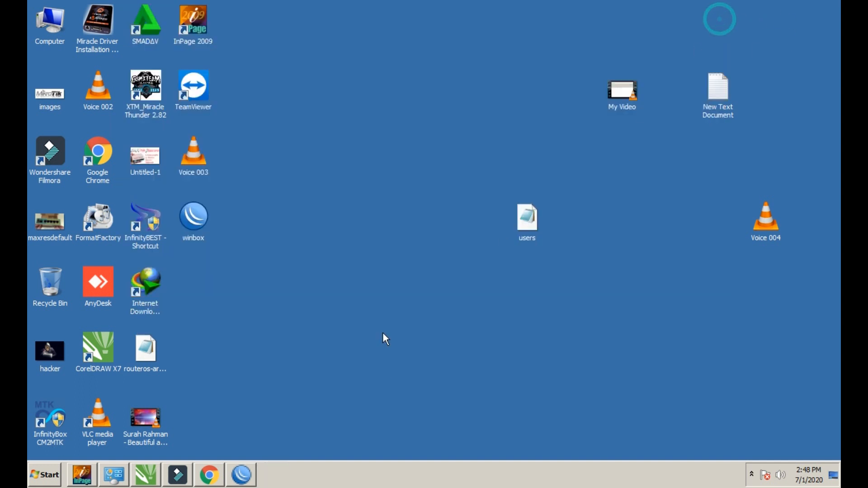
Maximize the WinBox session for 192.168.1.5, paste the copied hotspot commands with their account passwords into a new terminal, and close it.
left_click(254, 475)
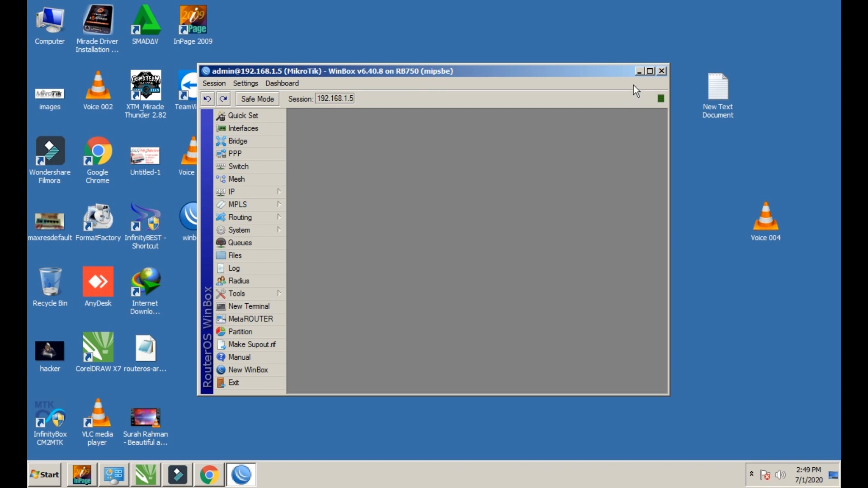
left_click(650, 71)
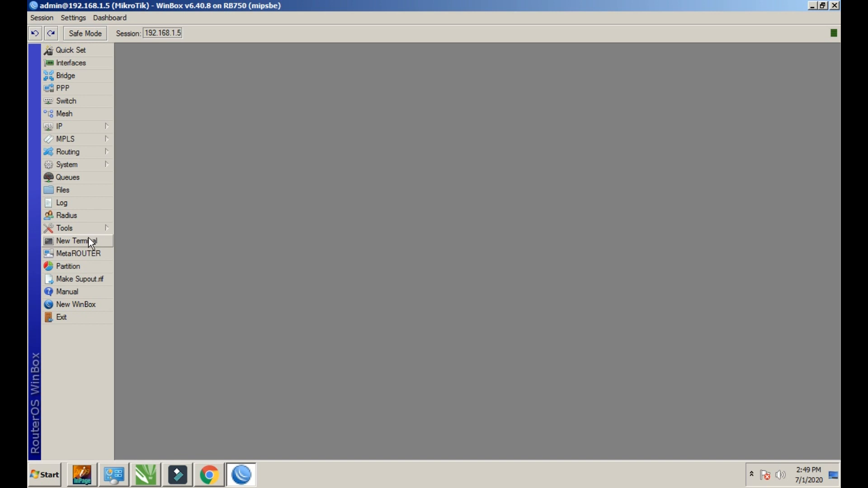
left_click(64, 244)
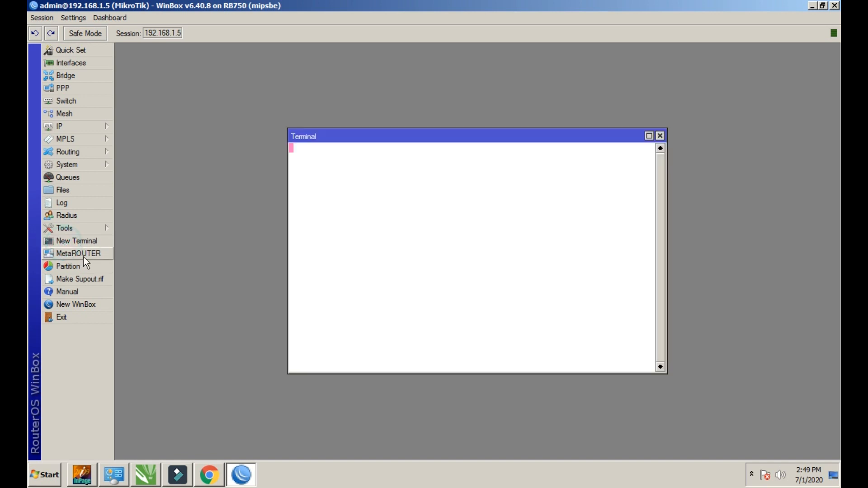
right_click(409, 369)
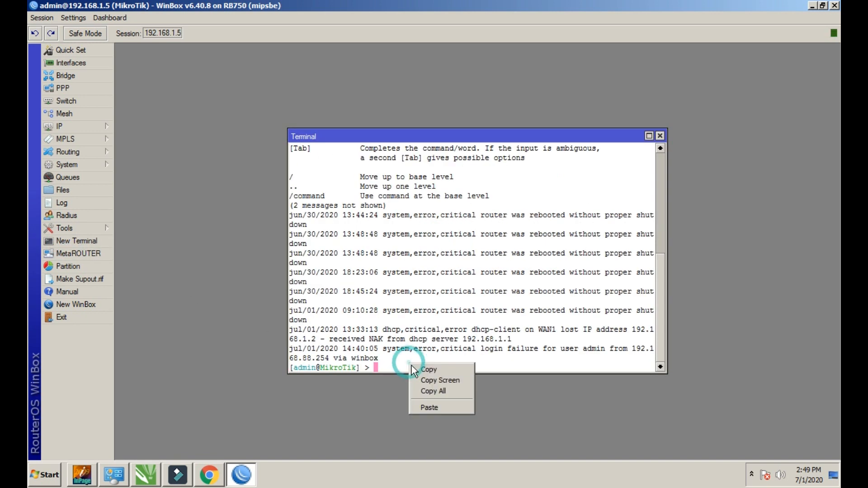
left_click(429, 407)
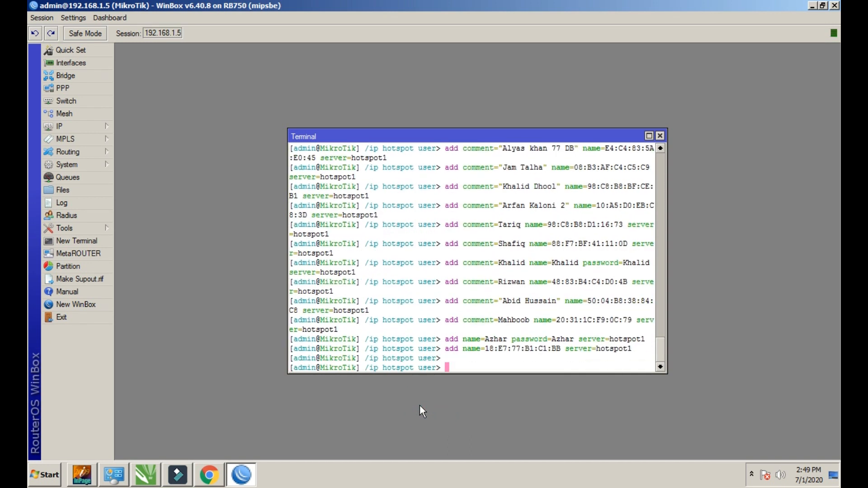
left_click(659, 136)
Open the Hotspot users list in a maximized window and review the imported accounts down to the last entry.
left_click(68, 126)
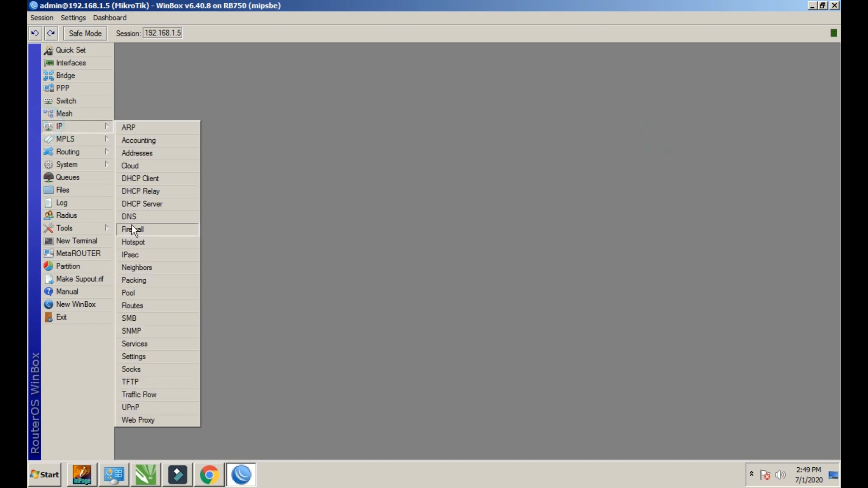
left_click(131, 241)
left_click(353, 153)
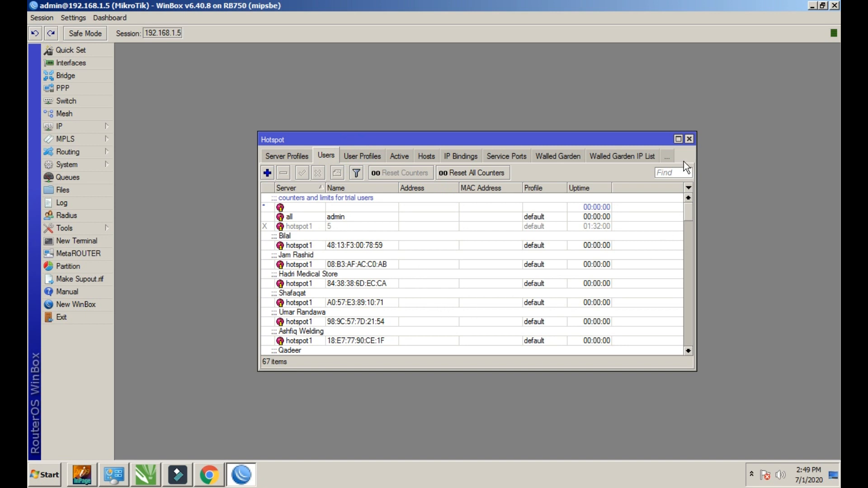
left_click(678, 139)
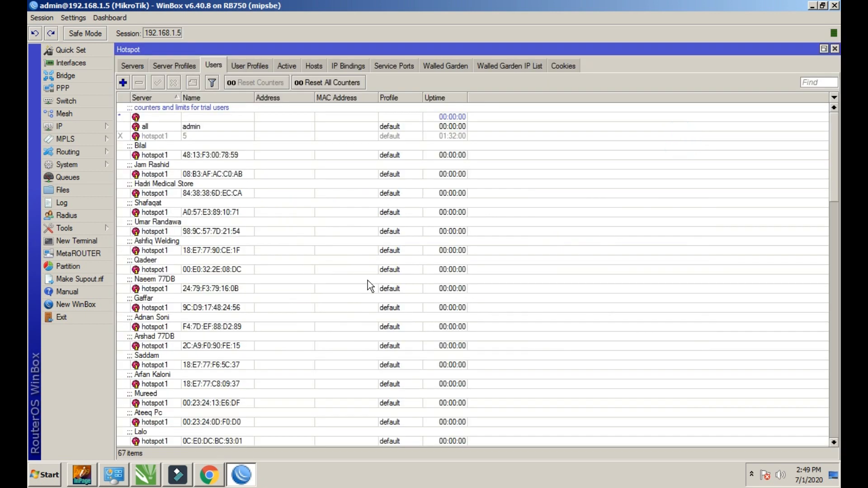
left_click(168, 135)
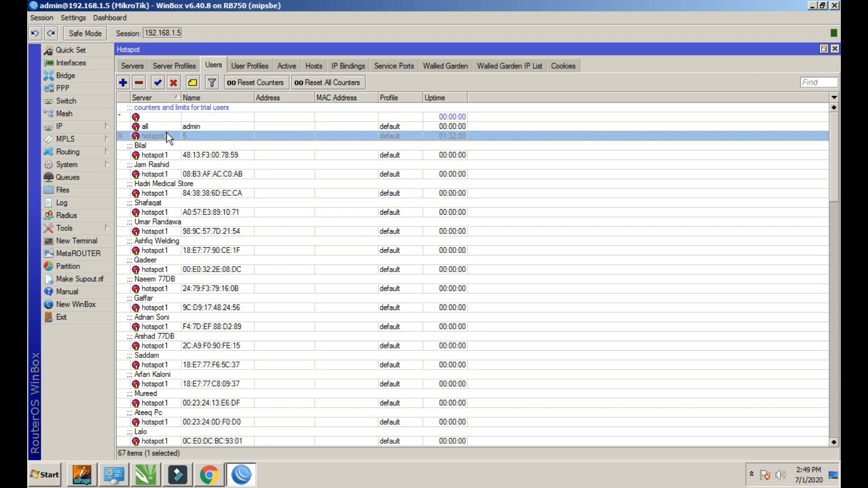
scroll(324, 256, "down", 6)
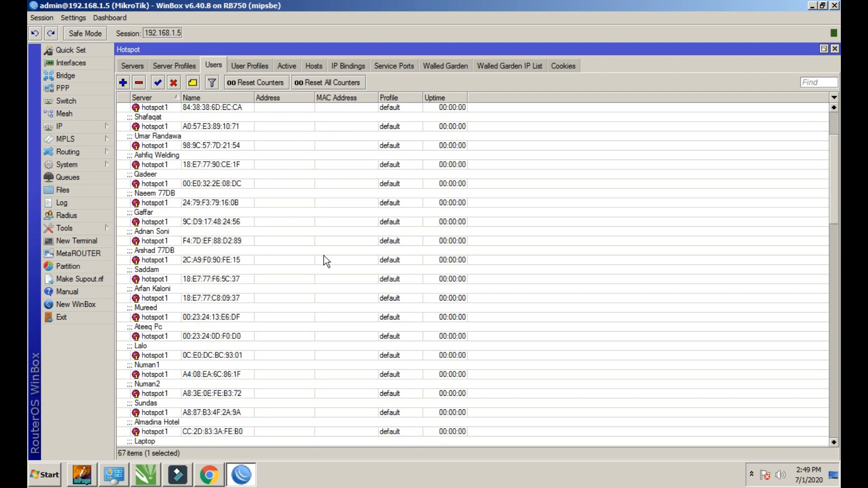
scroll(323, 256, "down", 6)
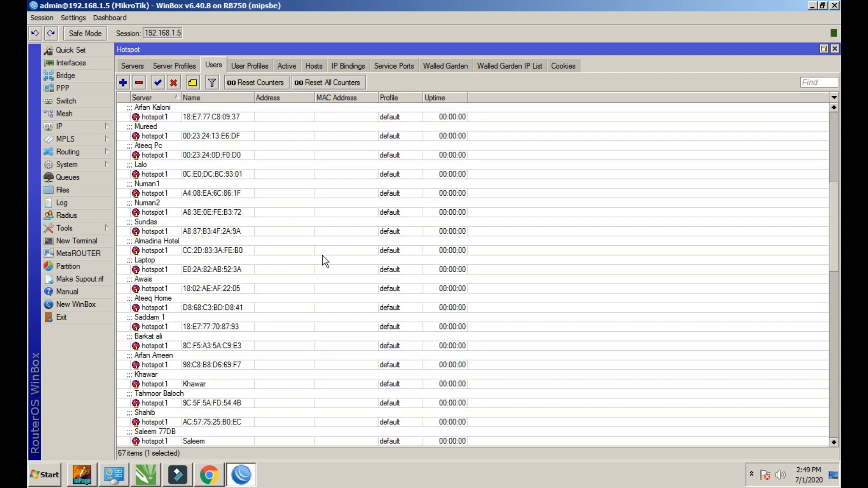
scroll(321, 256, "down", 8)
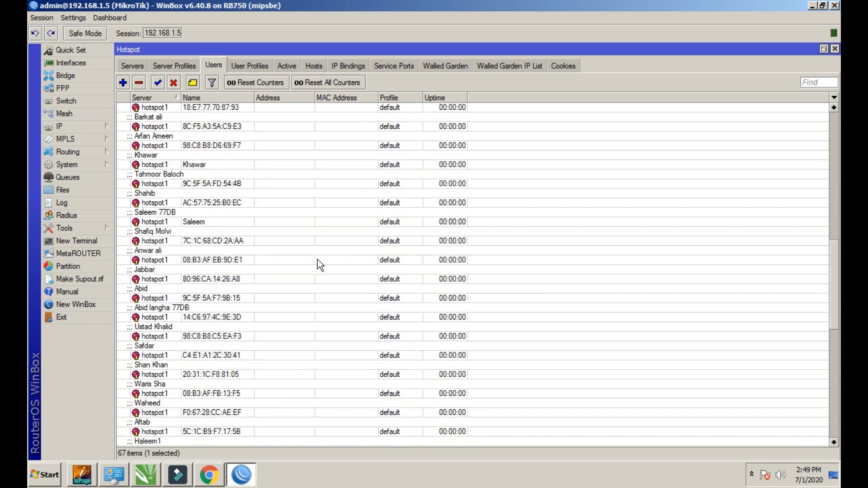
scroll(319, 266, "down", 6)
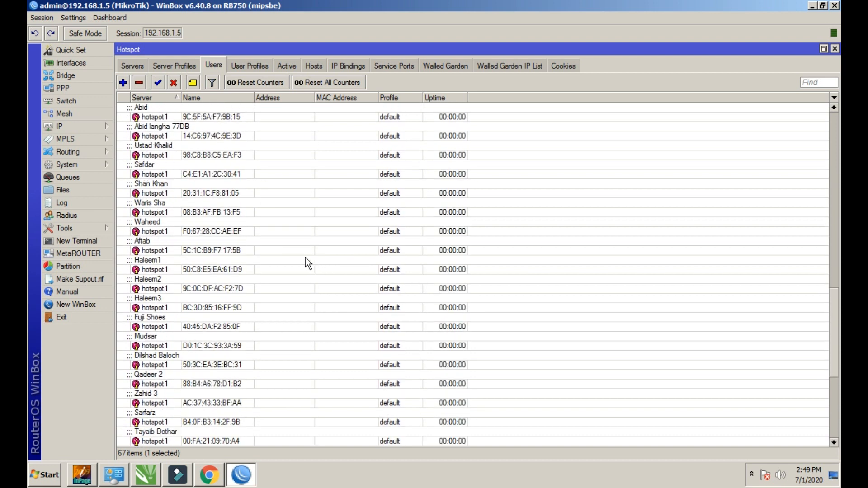
scroll(308, 264, "down", 4)
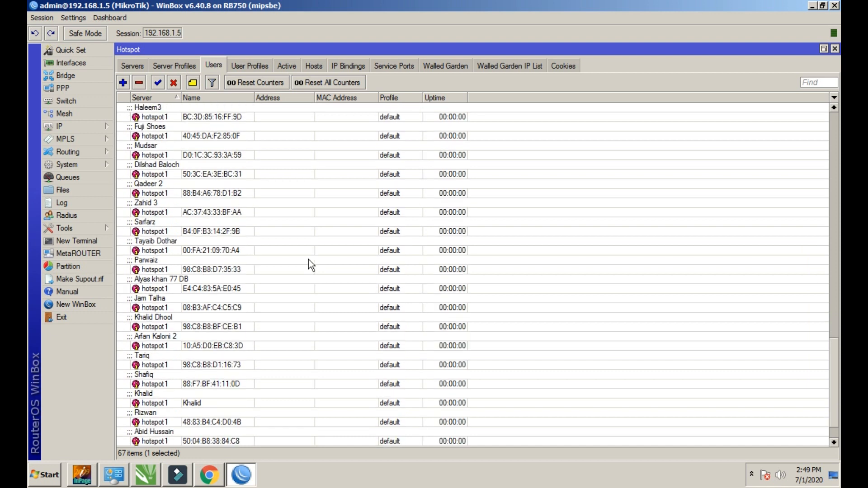
scroll(309, 260, "down", 2)
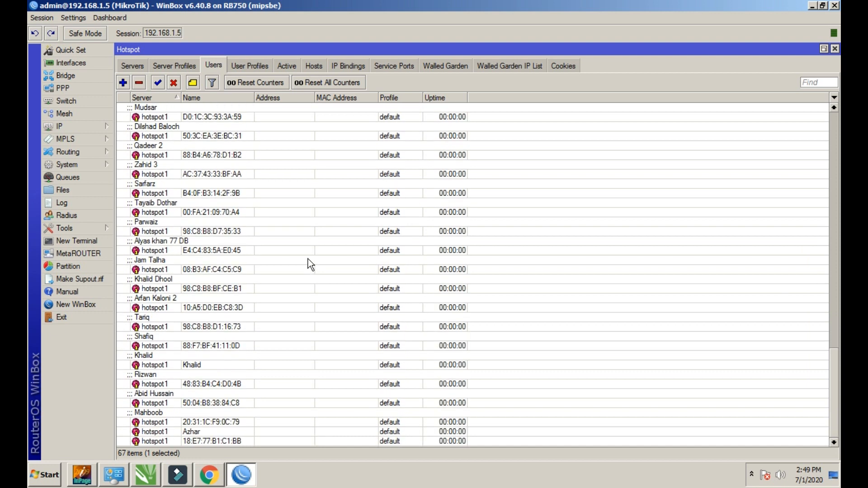
Check the hotspot's hosts, active sessions and user profiles, and return to the users list.
left_click(315, 67)
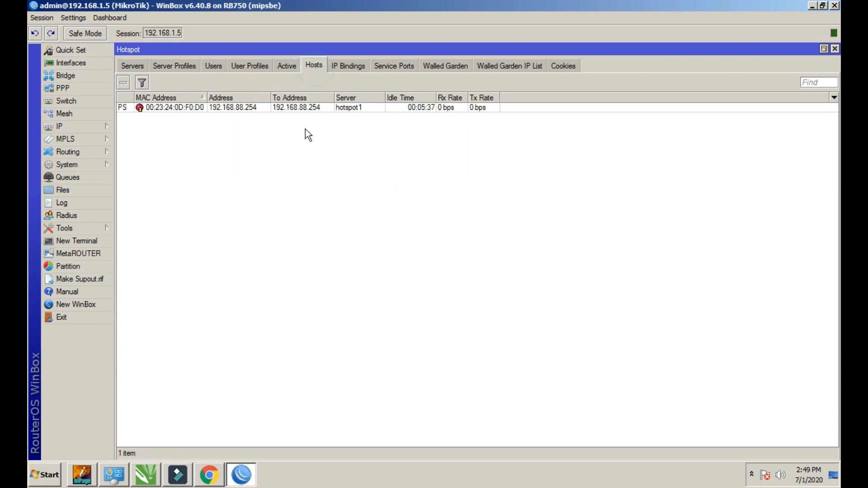
left_click(287, 66)
left_click(312, 72)
left_click(254, 68)
left_click(216, 66)
scroll(191, 180, "up", 3)
Check the router's IP address list and IP pools, closing each window after viewing it.
left_click(55, 127)
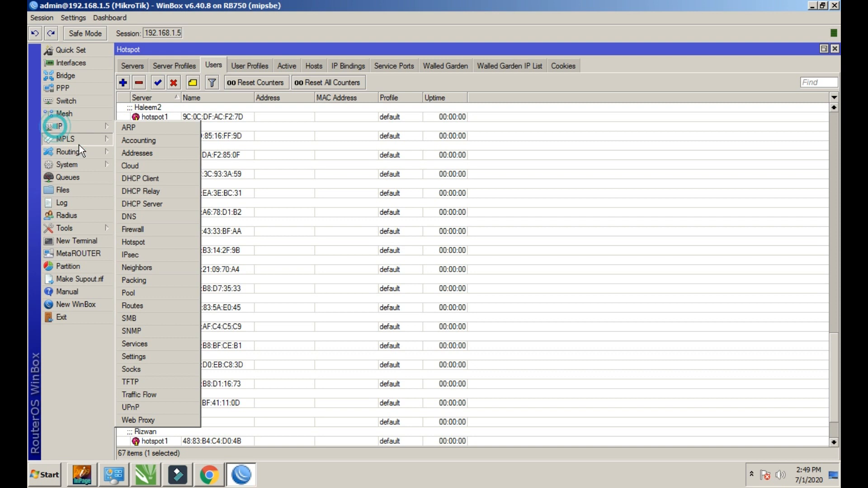
left_click(124, 152)
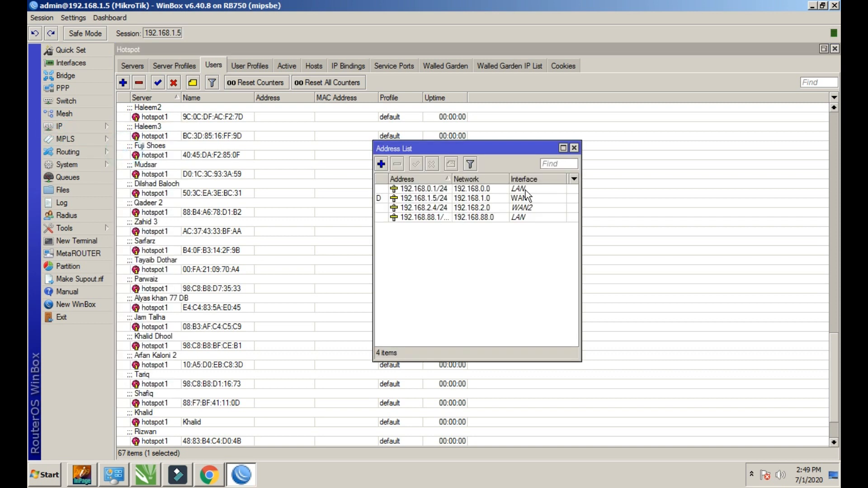
left_click(574, 147)
left_click(85, 126)
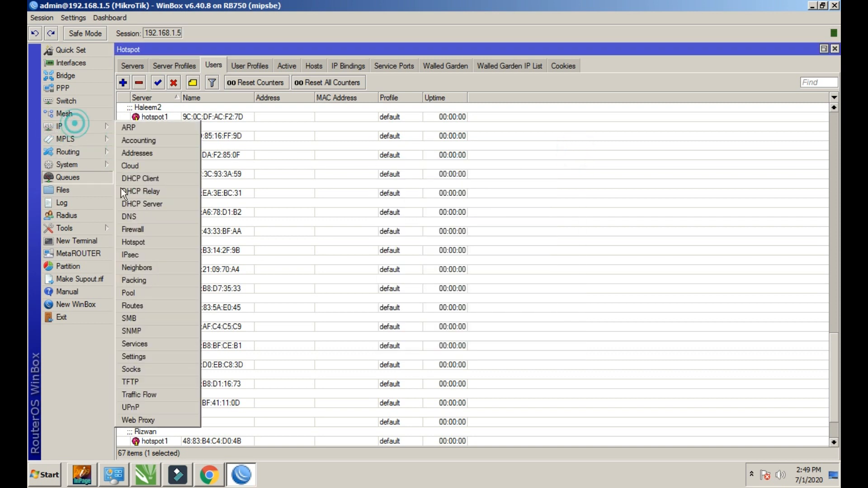
left_click(141, 295)
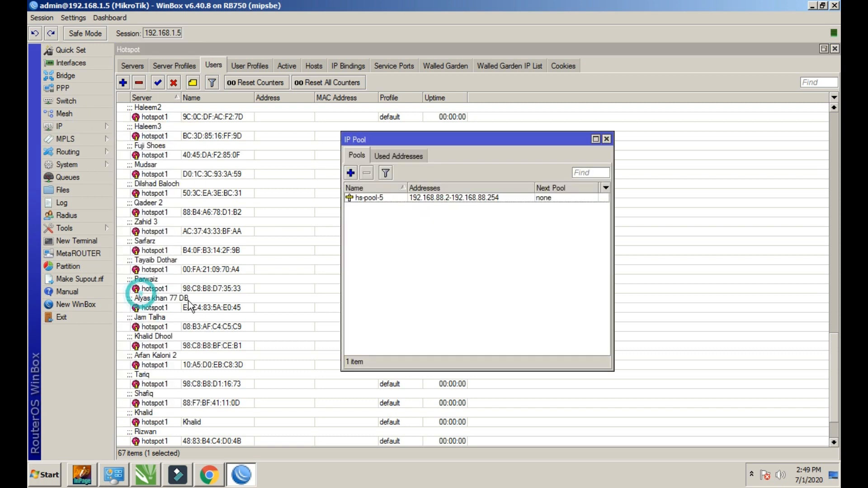
left_click(606, 139)
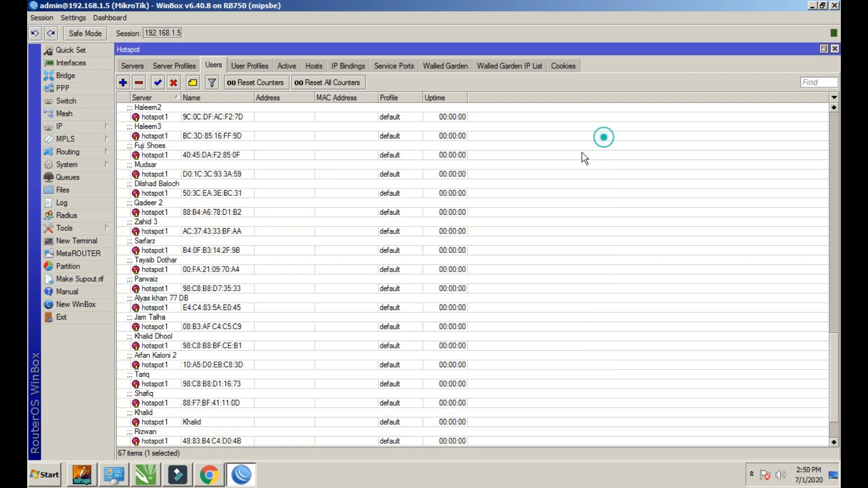
Inspect the profile choices of a name-based hotspot user, close its settings unchanged, and review the users list back to the first entry.
scroll(170, 216, "up", 5)
scroll(219, 223, "up", 8)
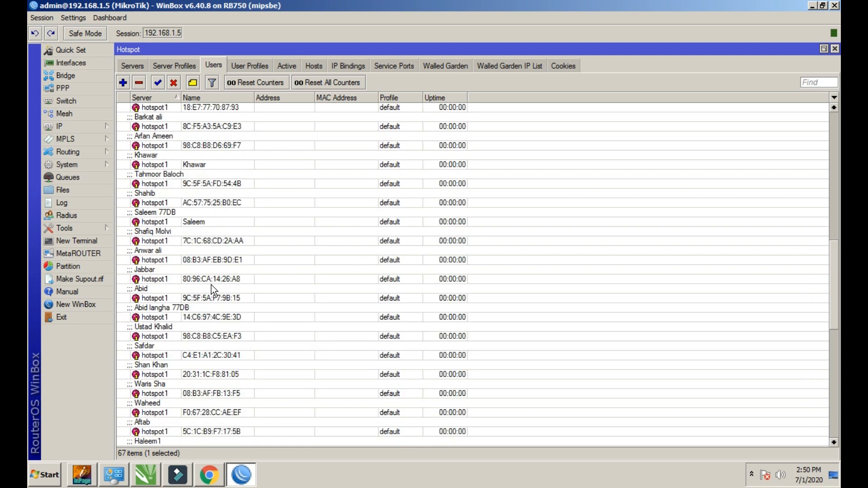
double_click(385, 168)
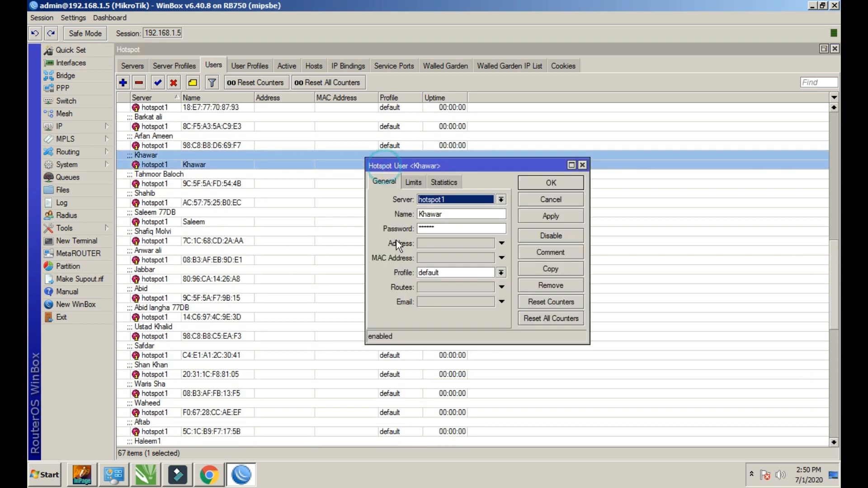
left_click(502, 273)
left_click(502, 273)
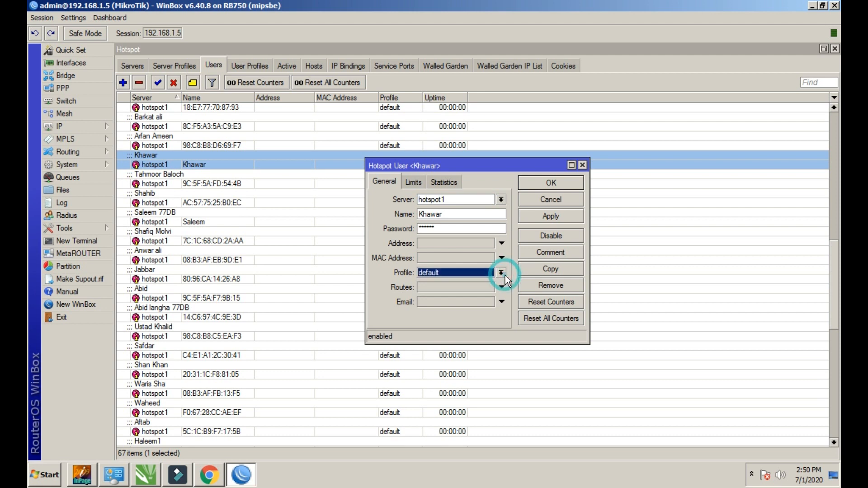
left_click(582, 165)
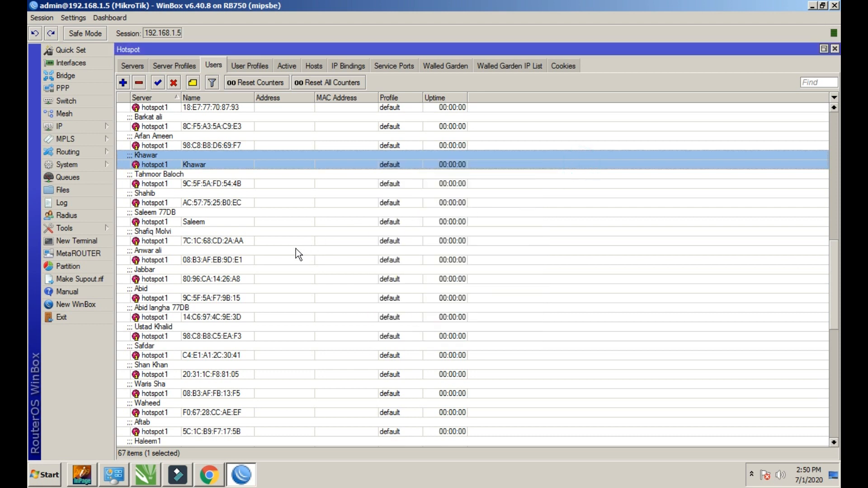
scroll(296, 249, "up", 3)
scroll(295, 248, "up", 6)
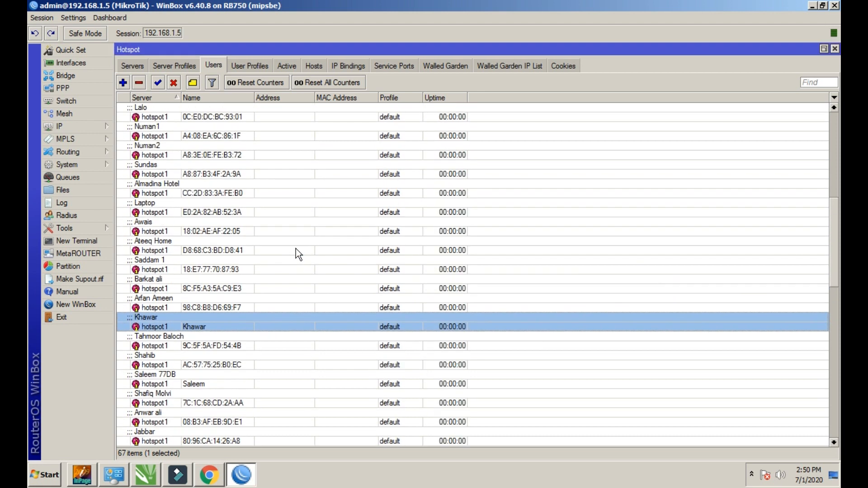
scroll(295, 249, "up", 6)
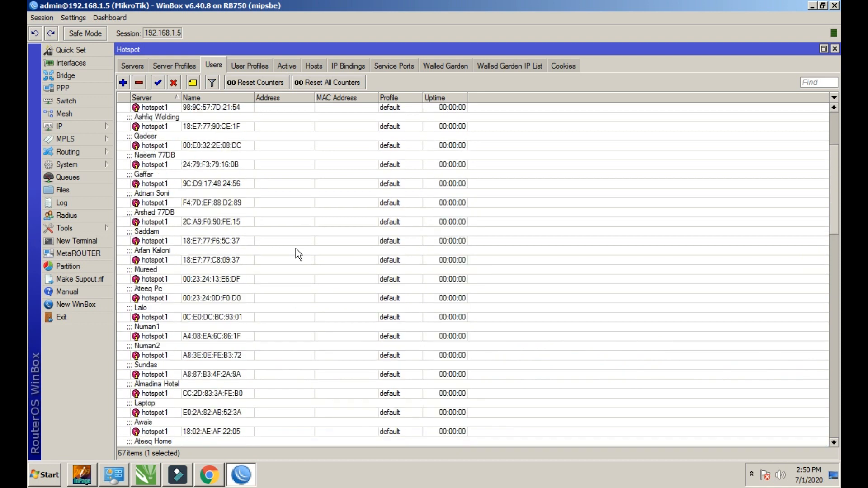
scroll(296, 249, "up", 1)
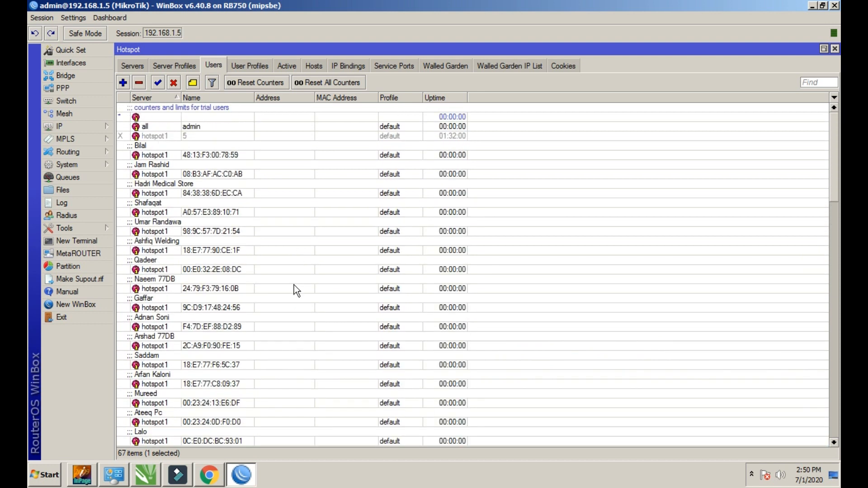